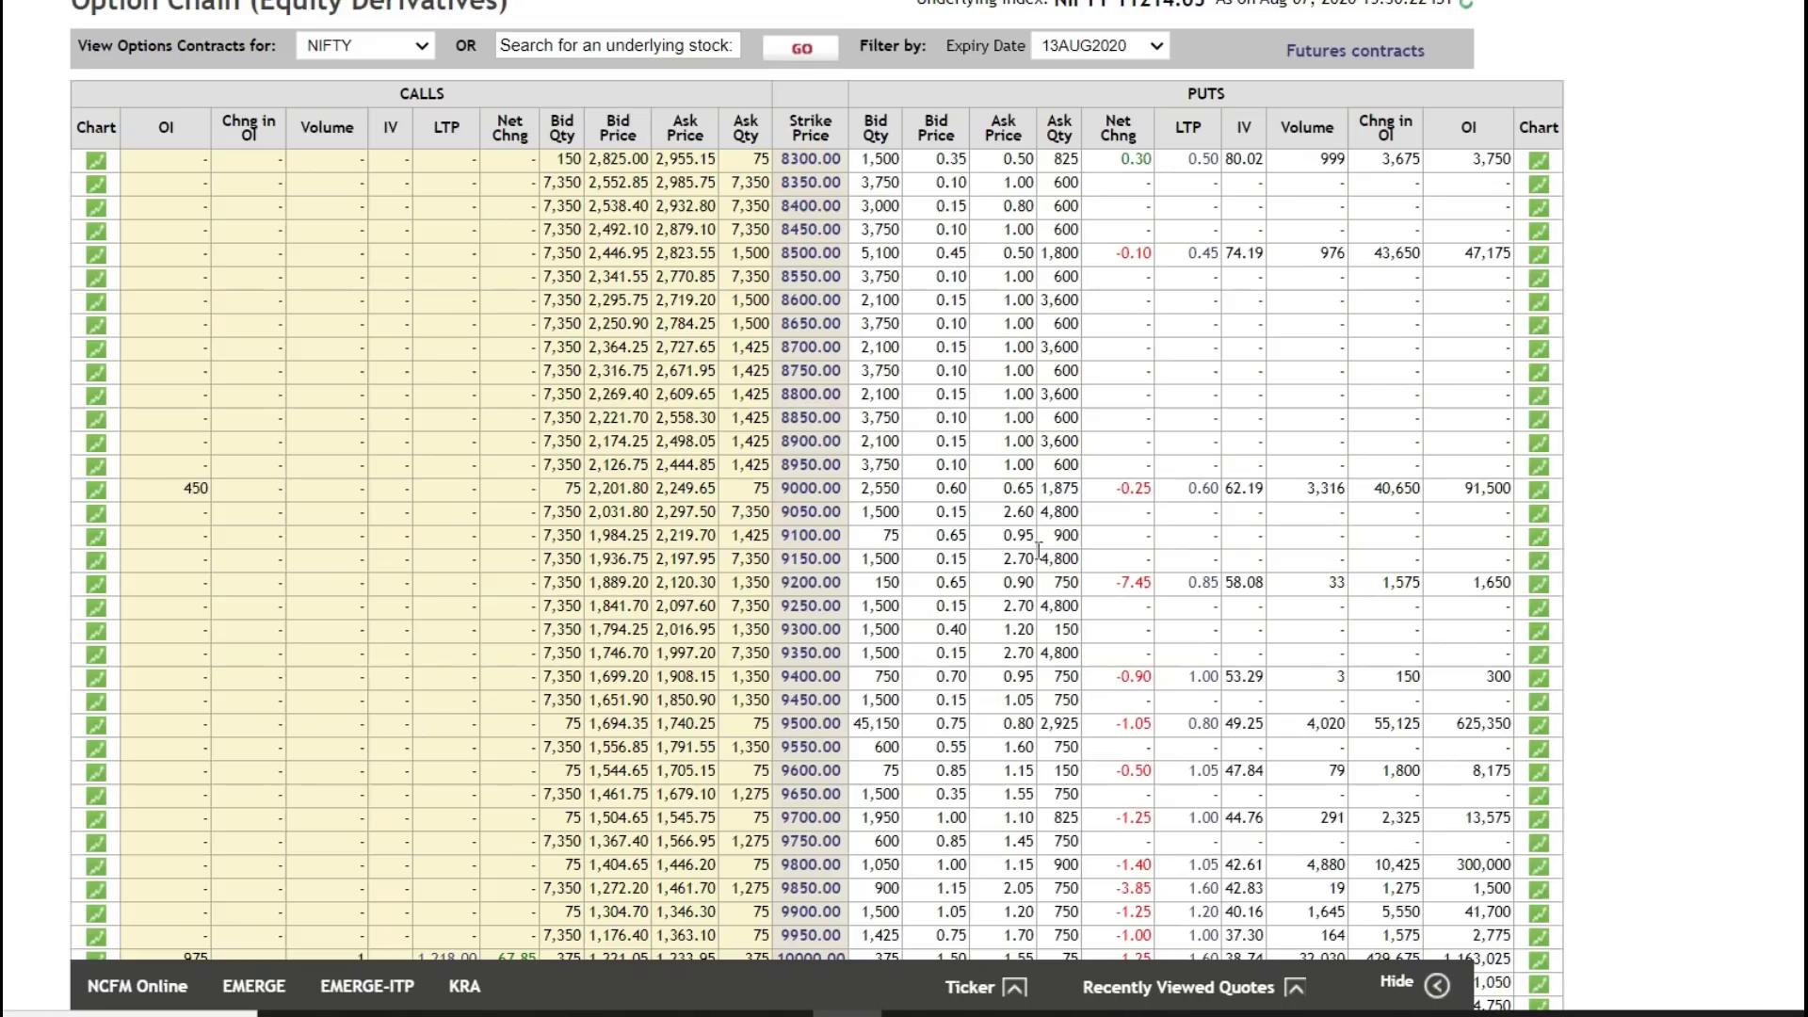
Underline the call OI figures and strike prices for the 11500 and 11300 rows of the NIFTY option chain
{"action": "scroll", "coordinate": [1422, 506], "scroll_direction": "down", "scroll_amount": 15}
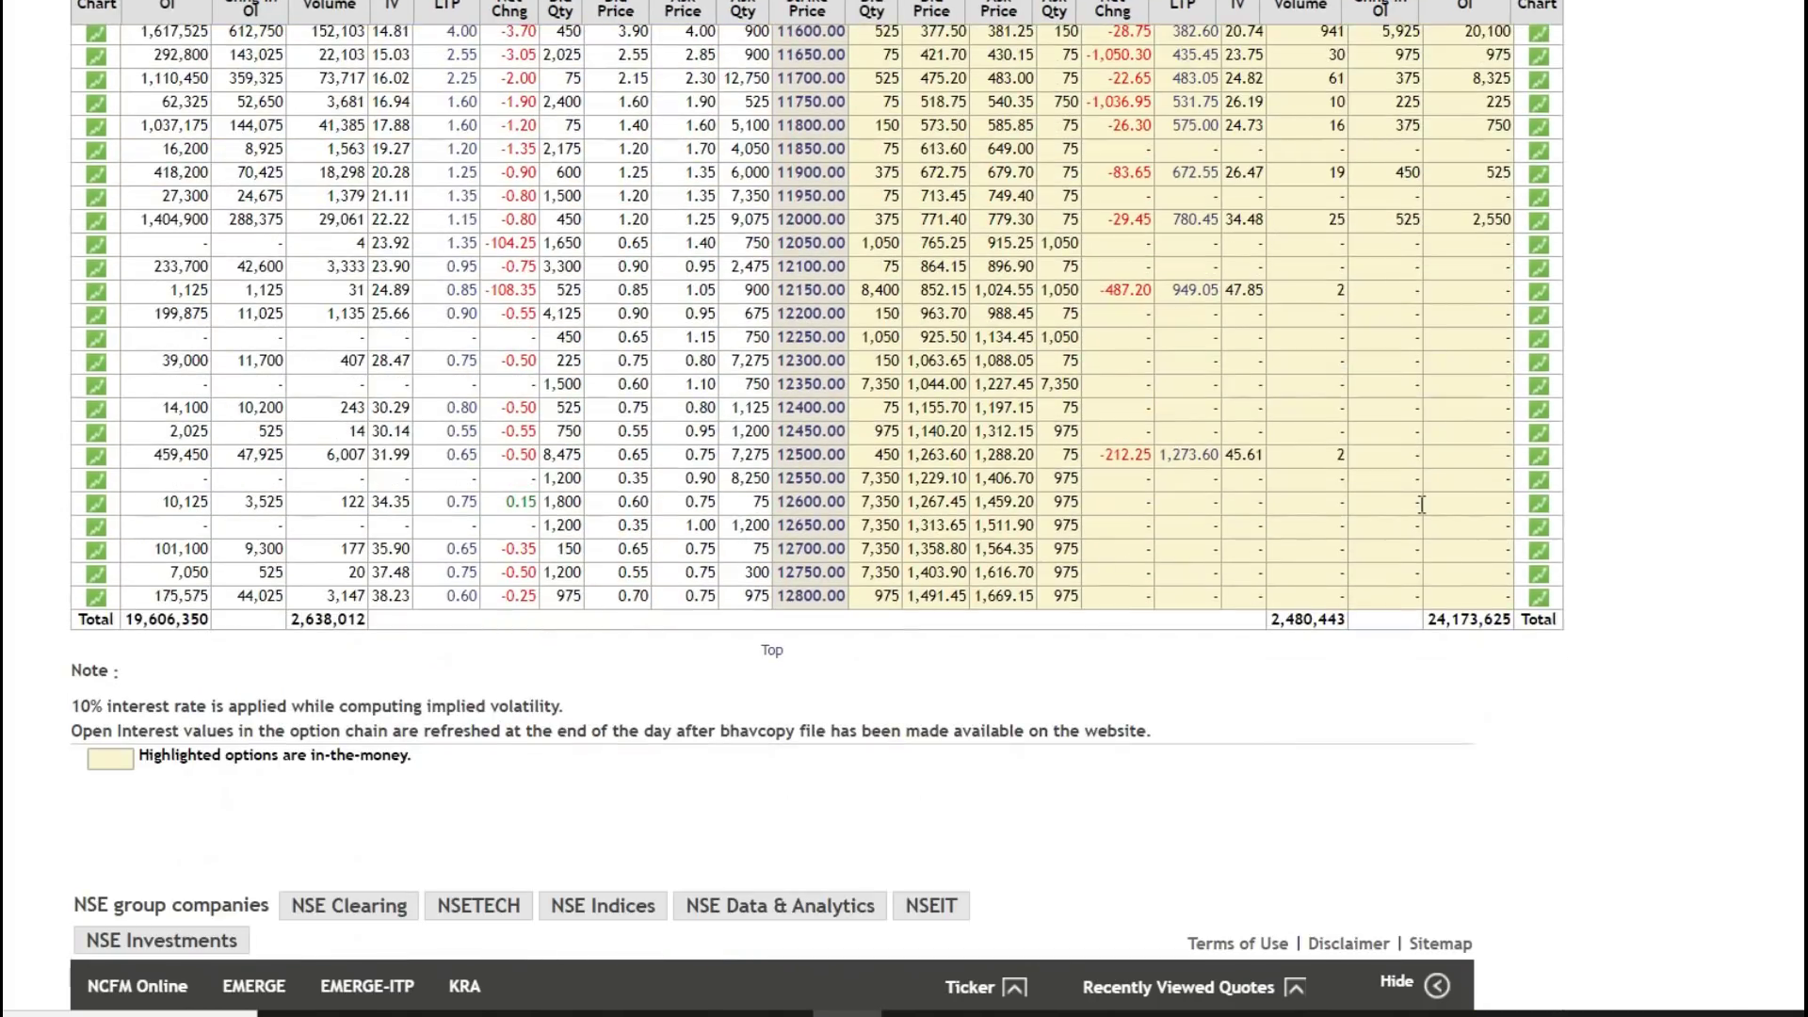
{"action": "scroll", "coordinate": [1421, 505], "scroll_direction": "up", "scroll_amount": 2}
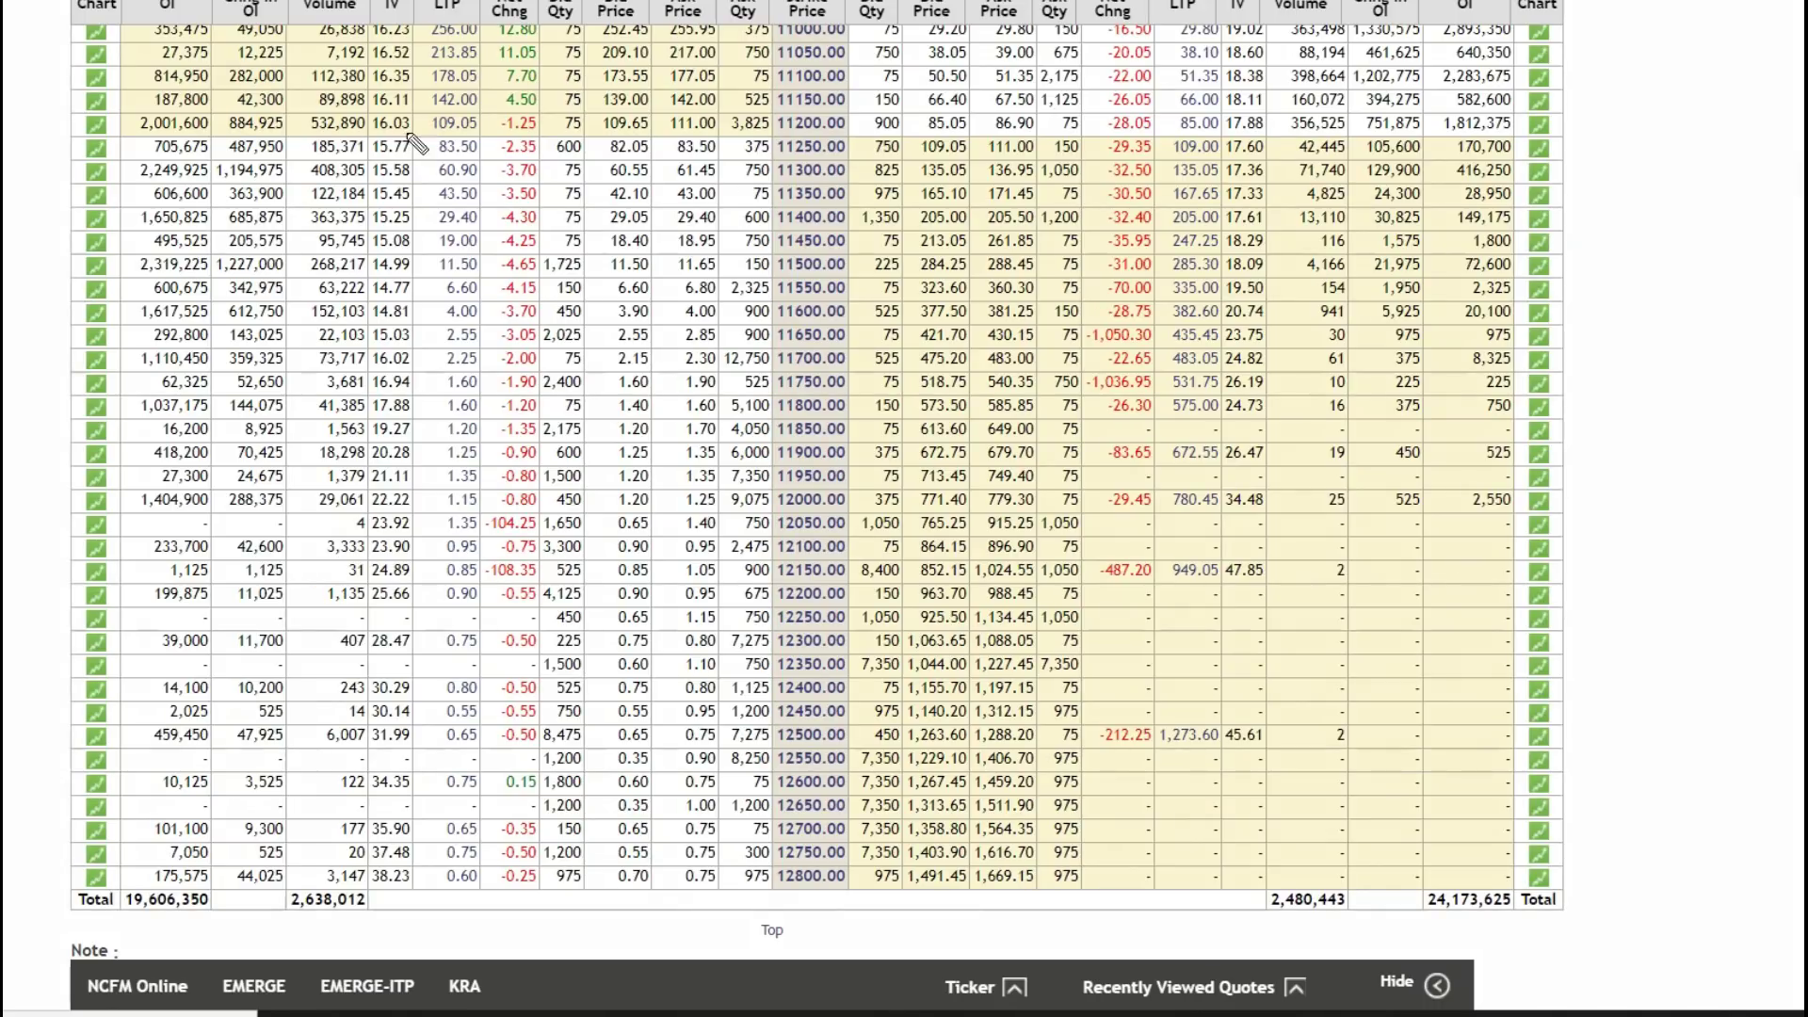
{"action": "left_click_drag", "start_coordinate": [121, 281], "coordinate": [214, 274]}
{"action": "left_click_drag", "start_coordinate": [774, 281], "coordinate": [870, 268]}
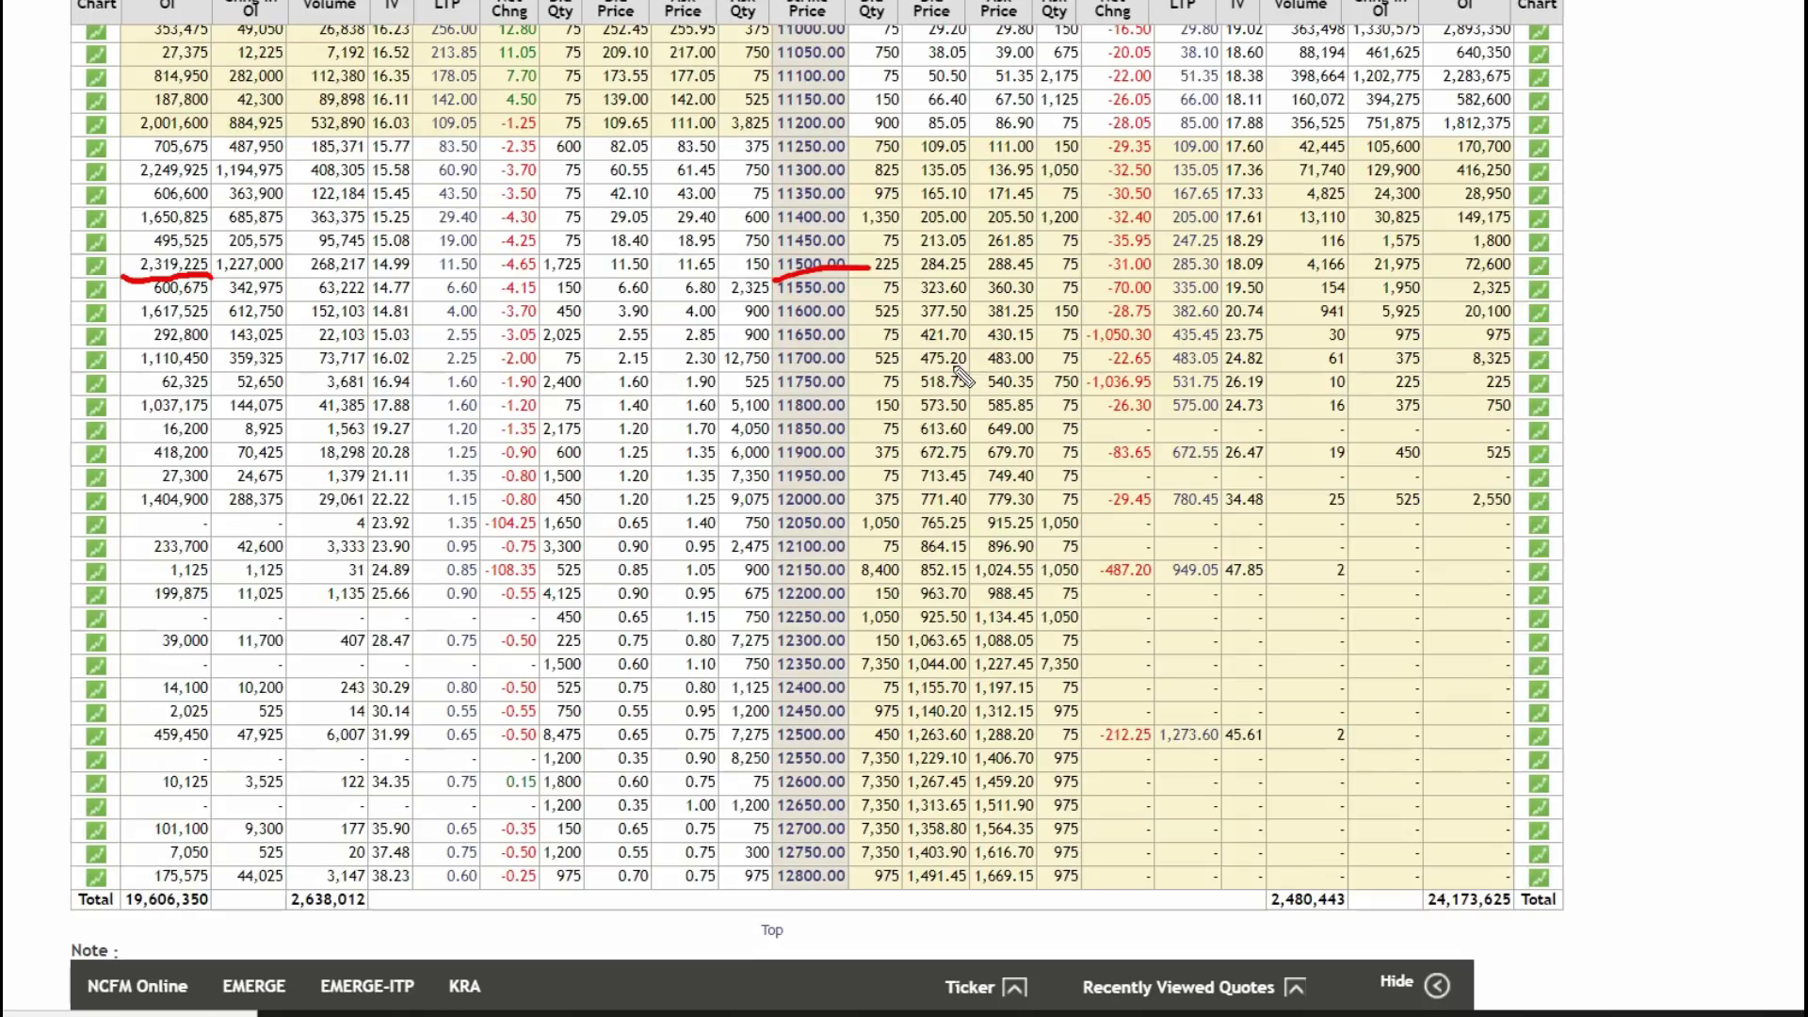
{"action": "left_click_drag", "start_coordinate": [133, 179], "coordinate": [209, 176]}
{"action": "left_click_drag", "start_coordinate": [774, 177], "coordinate": [847, 188]}
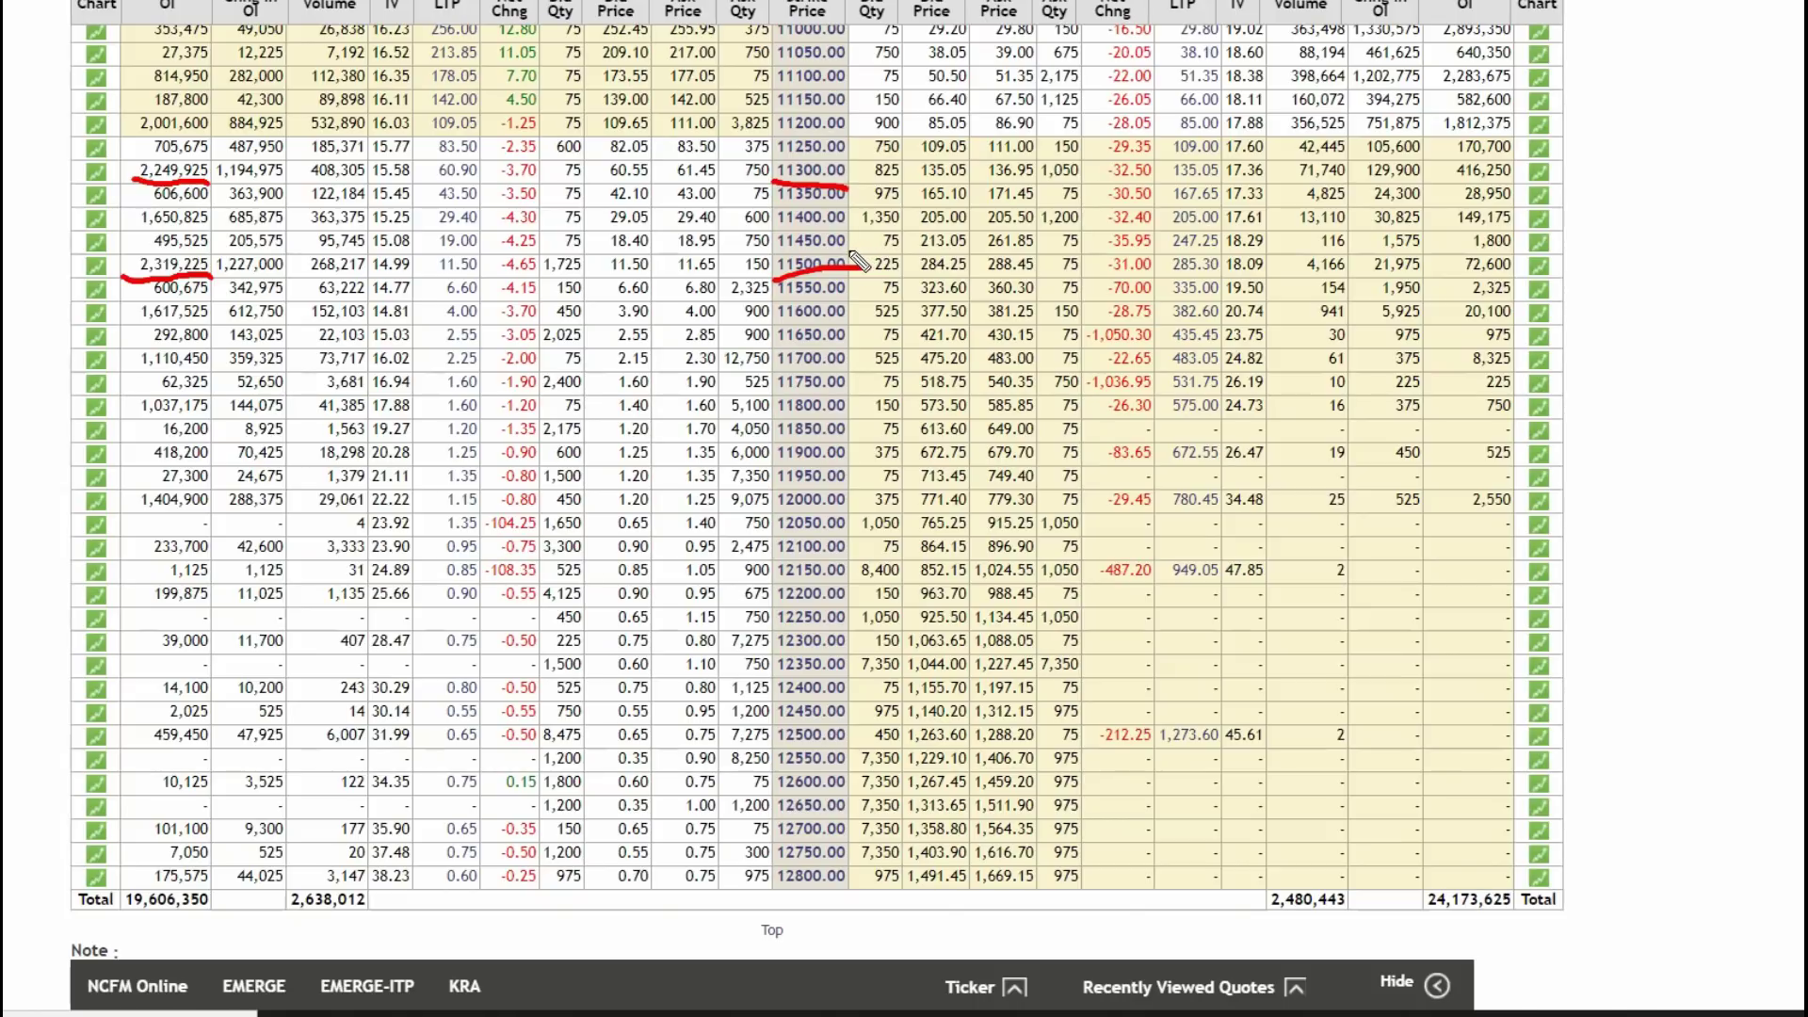
Underline the calls' change in OI at strikes 11500 and 11300, re-mark strike 11500, and clear the annotations
{"action": "left_click_drag", "start_coordinate": [217, 275], "coordinate": [281, 285]}
{"action": "left_click_drag", "start_coordinate": [215, 188], "coordinate": [283, 185]}
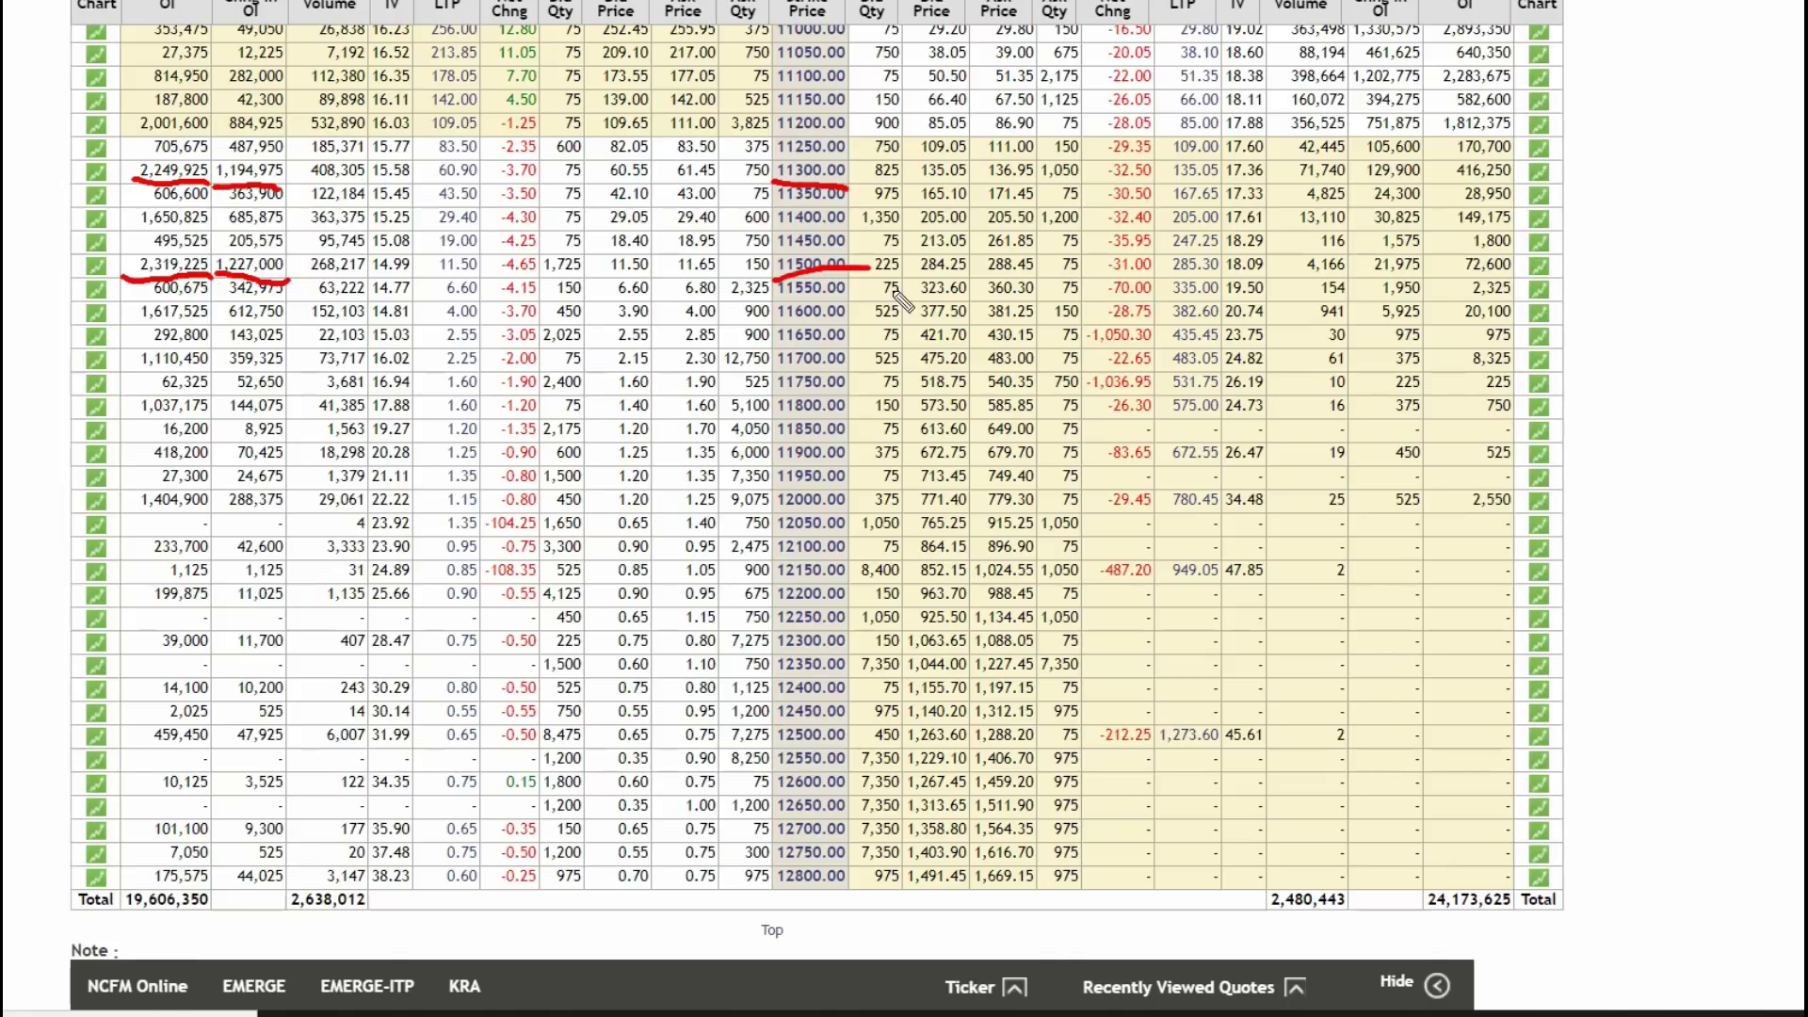
{"action": "left_click_drag", "start_coordinate": [818, 272], "coordinate": [776, 280]}
{"action": "left_click_drag", "start_coordinate": [215, 188], "coordinate": [294, 189]}
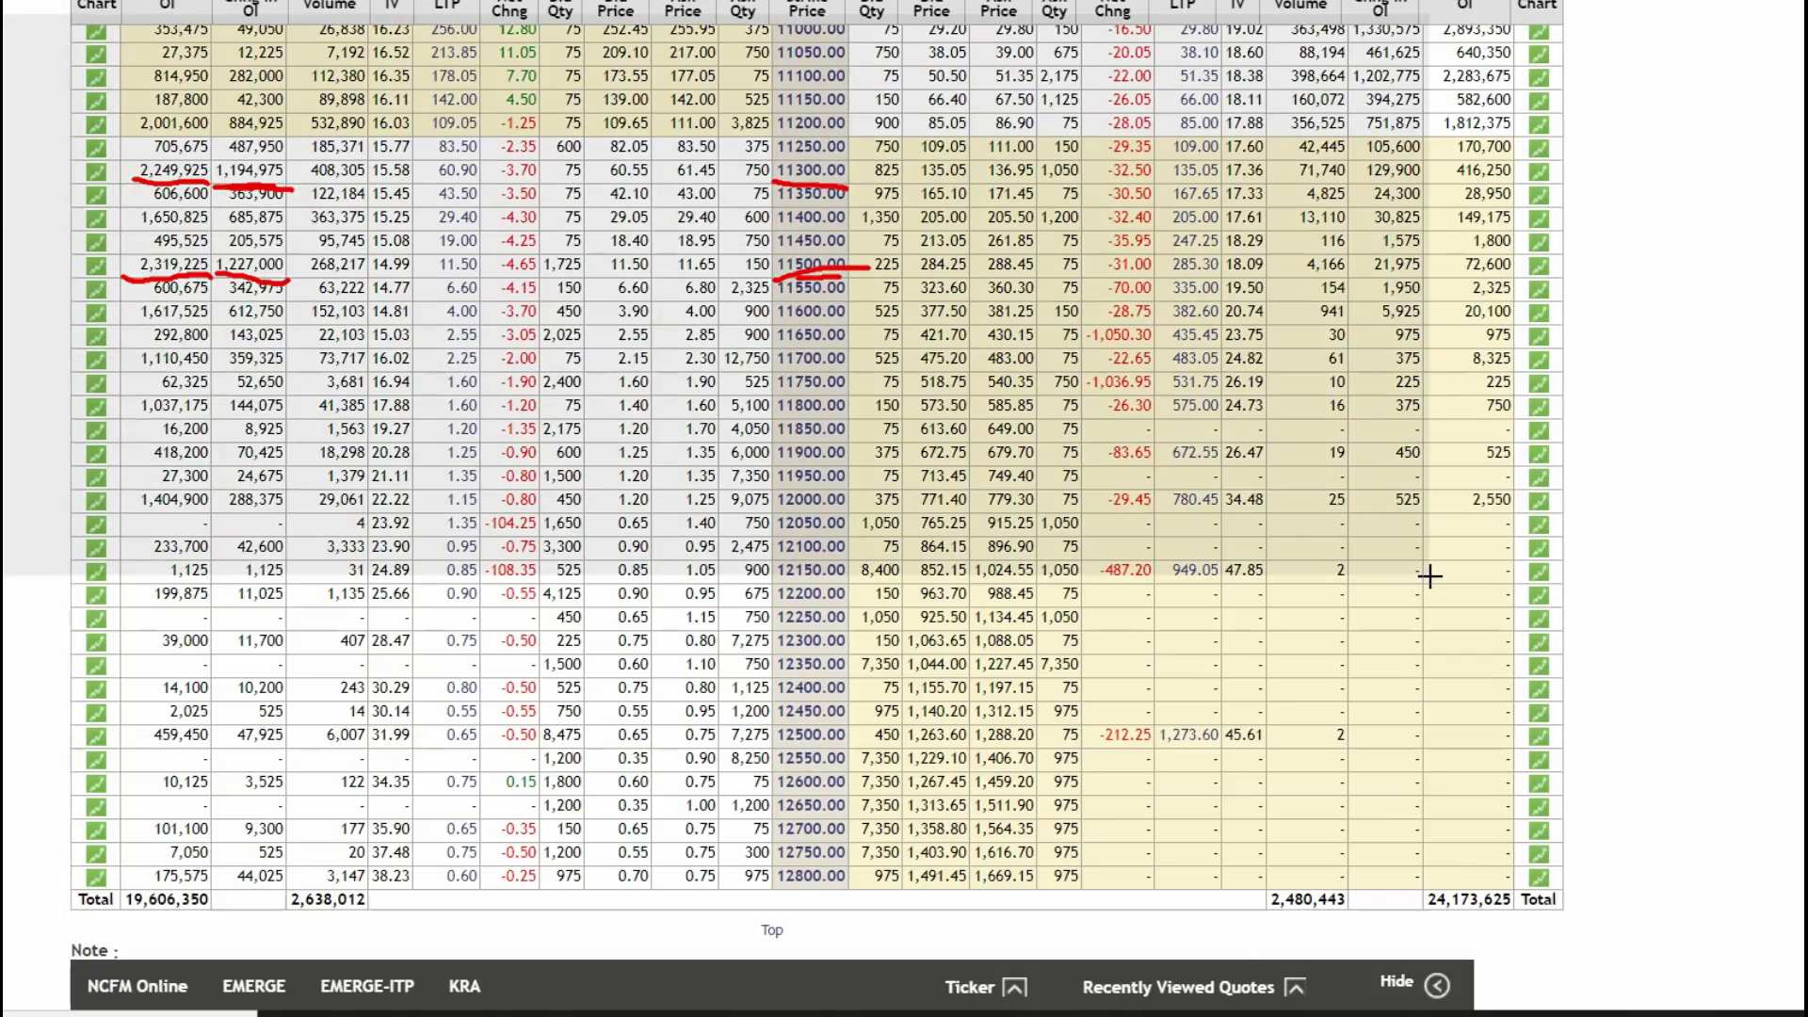
{"action": "key", "text": "Escape"}
Underline the put OI figures and strike prices for the 11000 and 11100 rows
{"action": "scroll", "coordinate": [1743, 223], "scroll_direction": "up", "scroll_amount": 6}
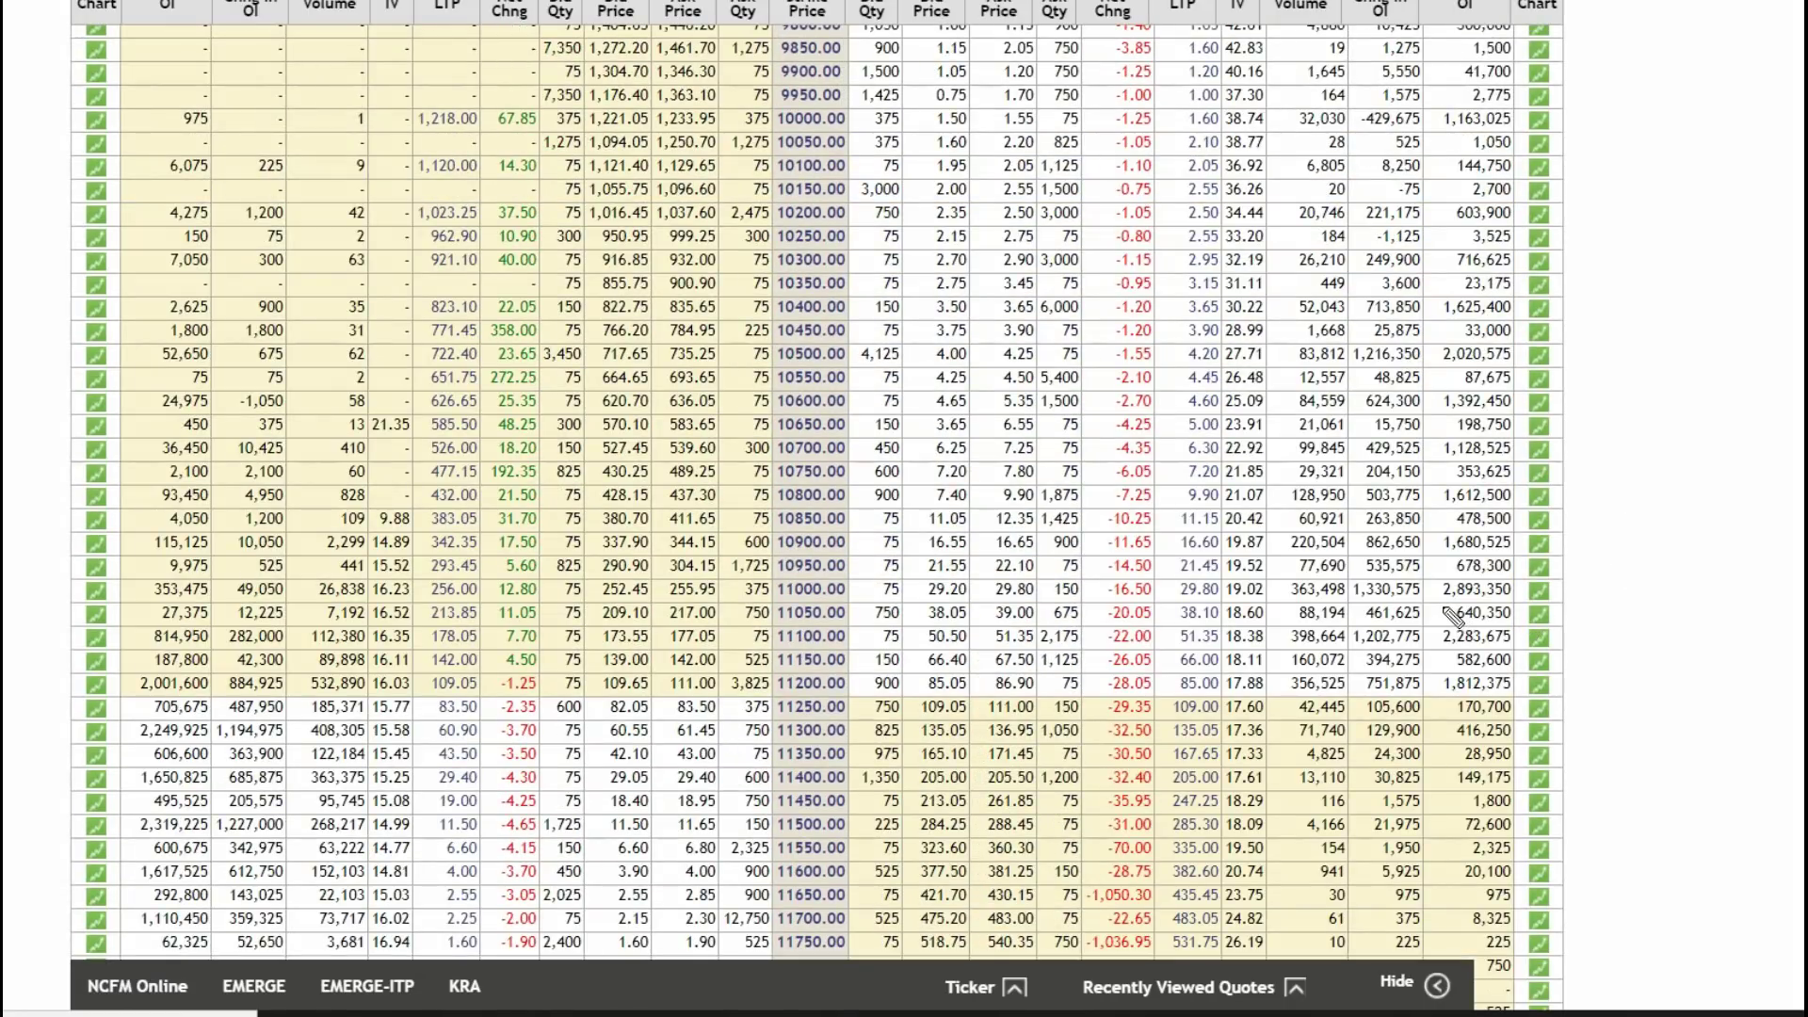
{"action": "left_click_drag", "start_coordinate": [1437, 600], "coordinate": [1511, 588]}
{"action": "left_click_drag", "start_coordinate": [765, 601], "coordinate": [847, 600]}
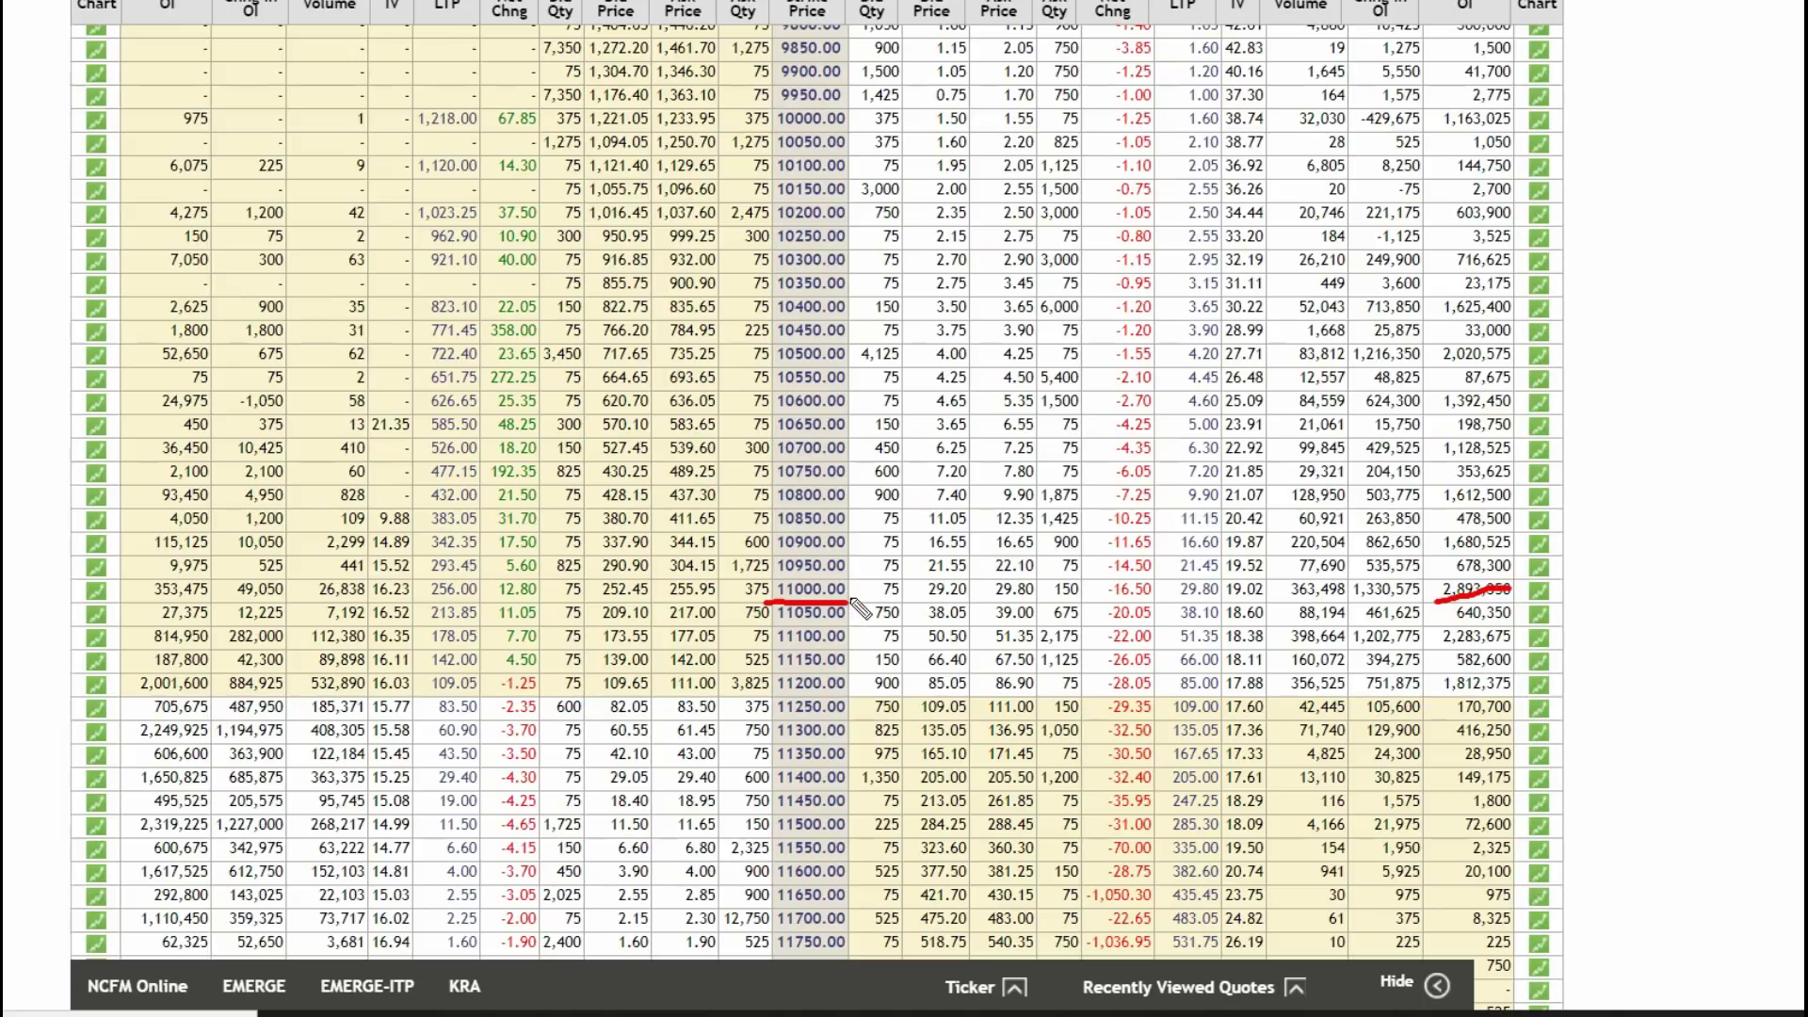
{"action": "left_click_drag", "start_coordinate": [1436, 651], "coordinate": [1525, 632]}
{"action": "left_click_drag", "start_coordinate": [753, 659], "coordinate": [841, 658]}
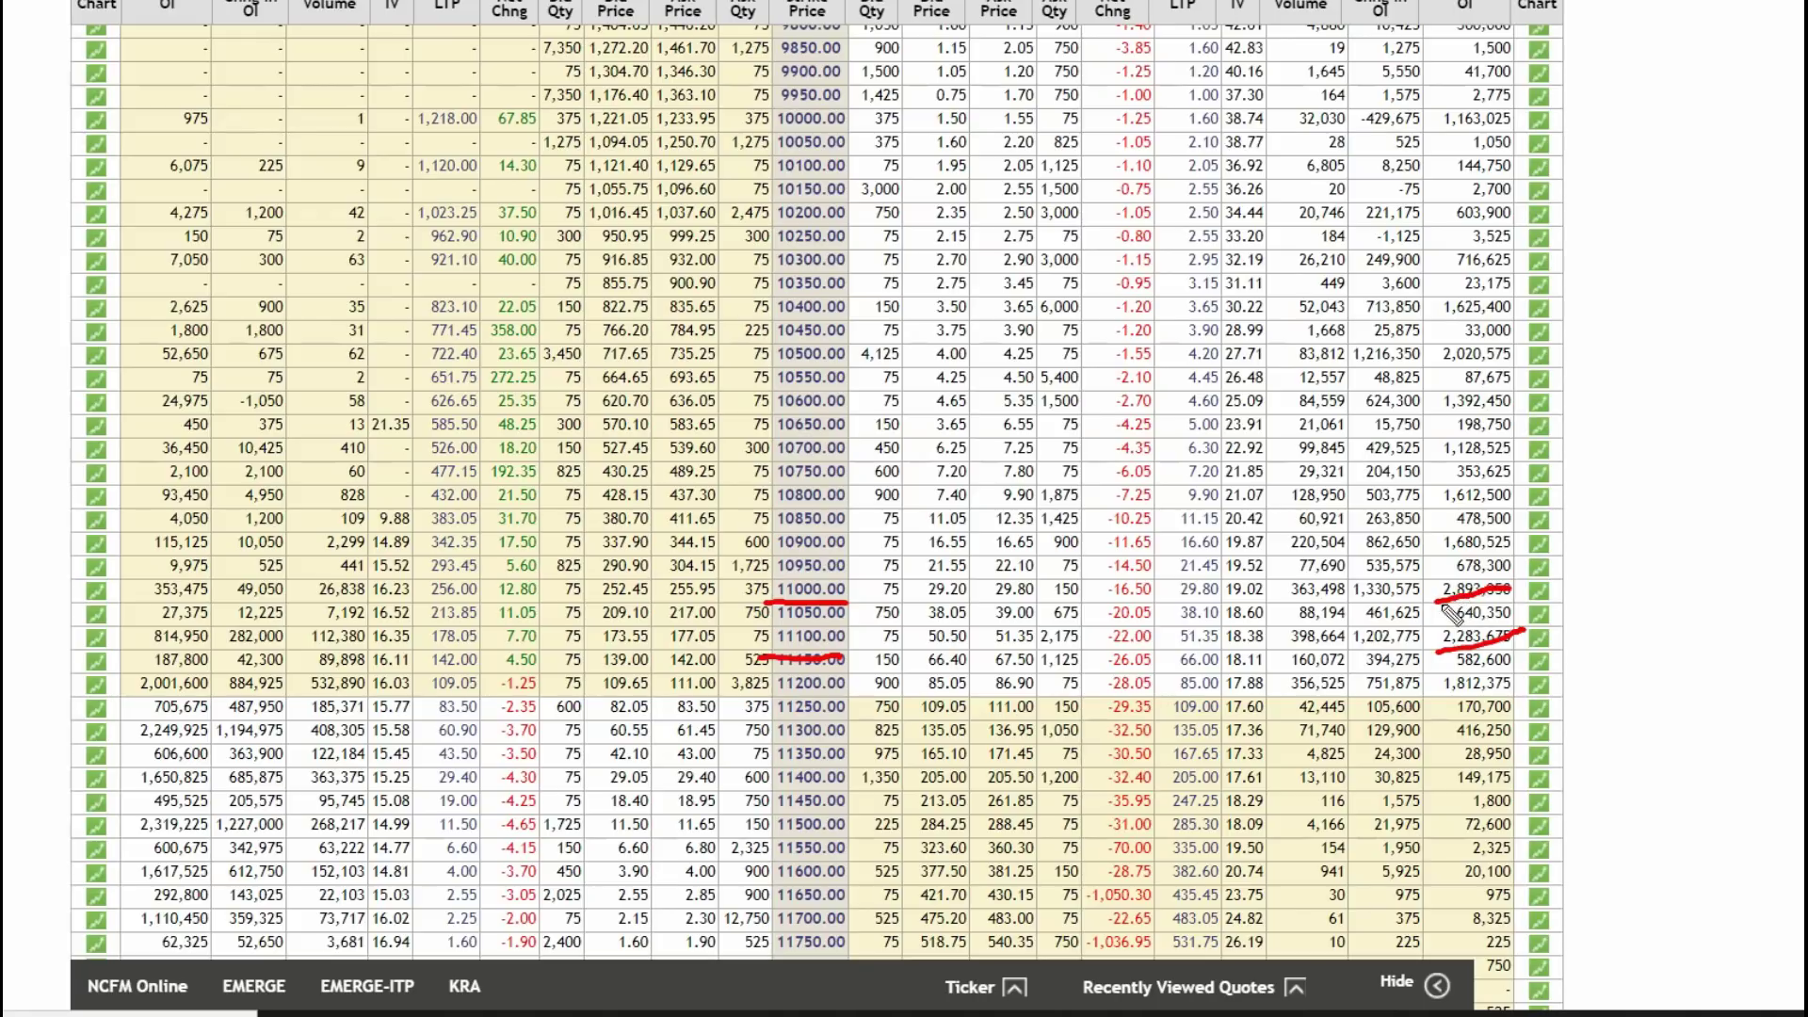
Mark the puts' change in OI at strikes 11000, 10500 and 11100, circling the first two, underline strike 10500, and clear the annotations
{"action": "left_click_drag", "start_coordinate": [1337, 608], "coordinate": [1419, 607]}
{"action": "left_click_drag", "start_coordinate": [1345, 373], "coordinate": [1426, 368]}
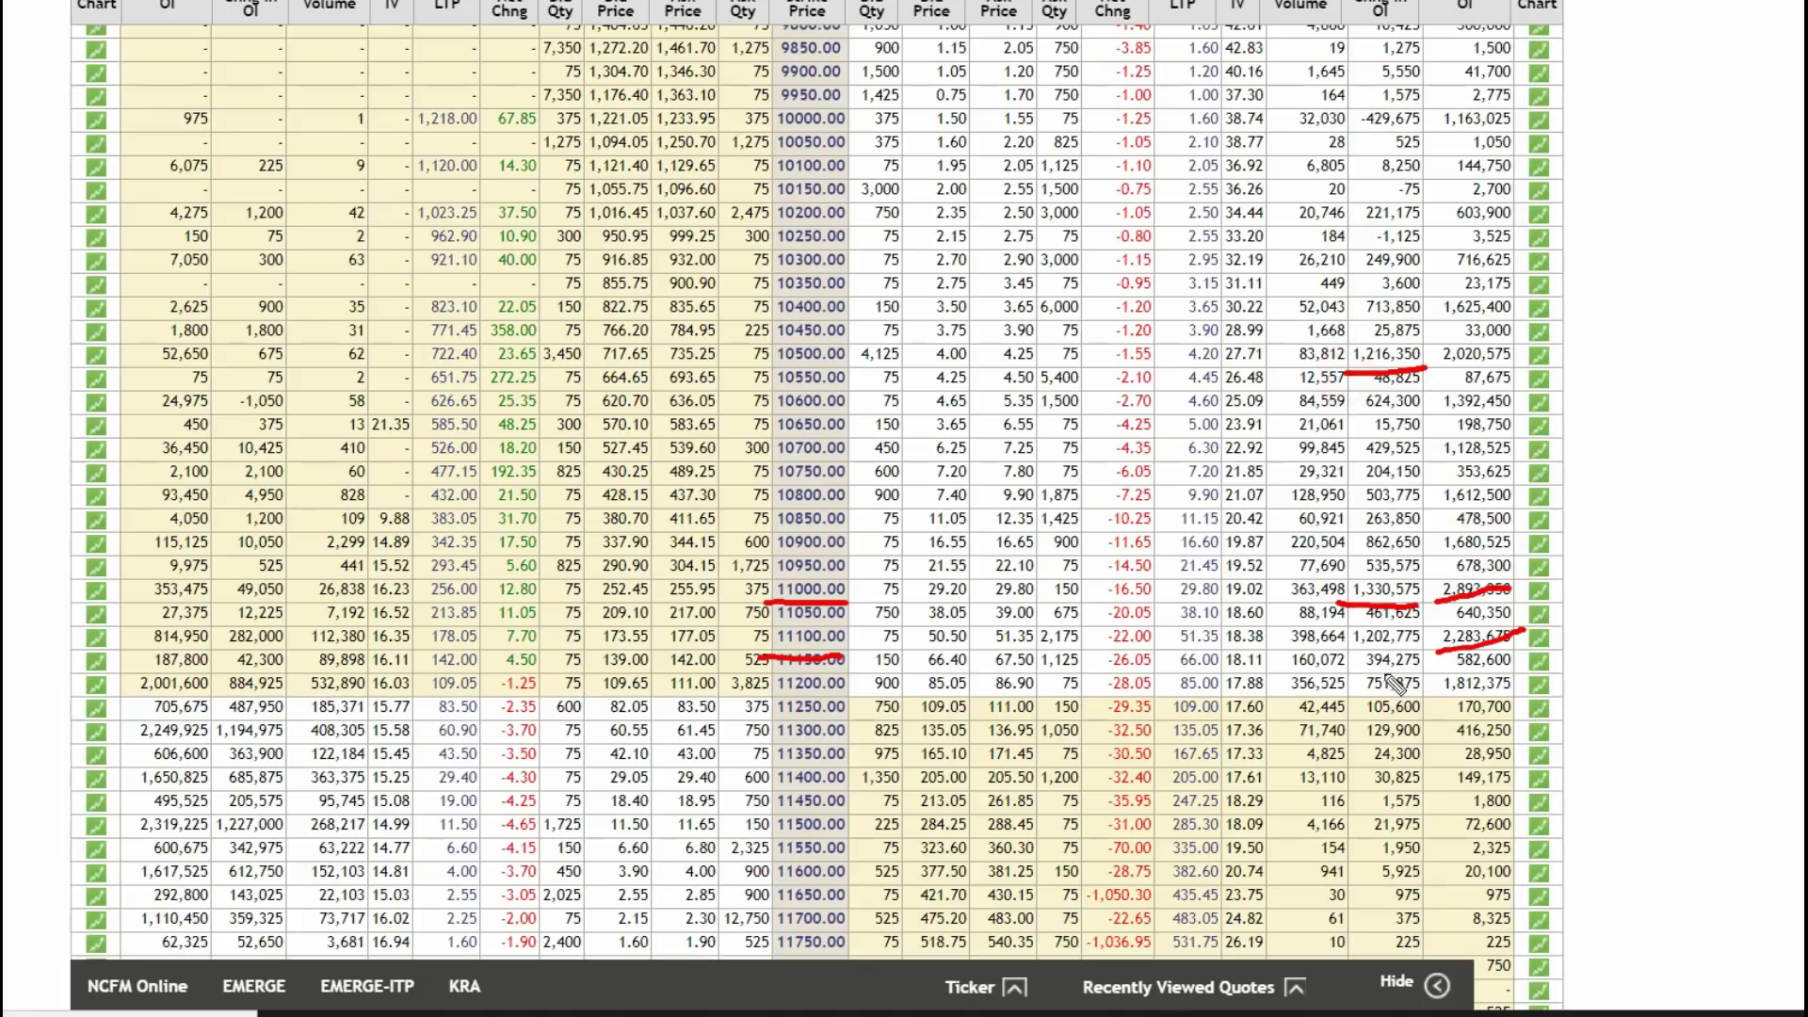
{"action": "mouse_move", "coordinate": [1344, 573]}
{"action": "left_mouse_down"}
{"action": "mouse_move", "coordinate": [1418, 562]}
{"action": "mouse_move", "coordinate": [1405, 627]}
{"action": "mouse_move", "coordinate": [1330, 588]}
{"action": "mouse_move", "coordinate": [1358, 558]}
{"action": "left_mouse_up"}
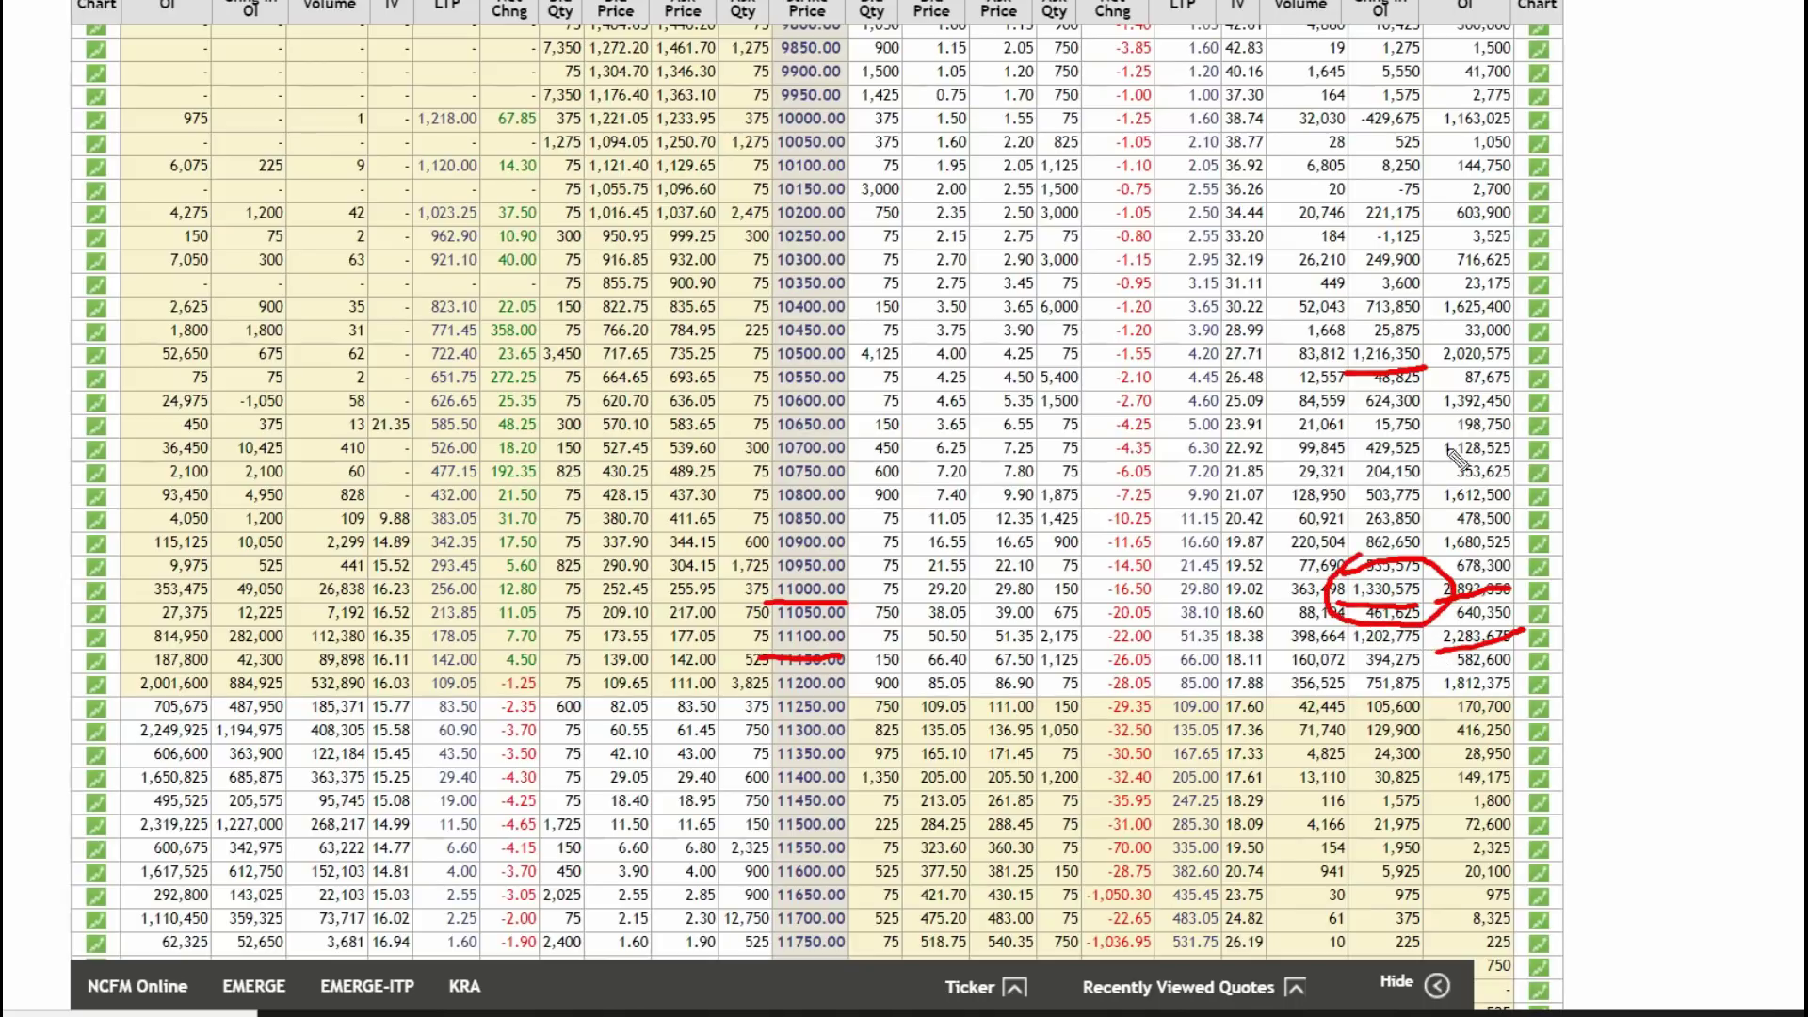
{"action": "mouse_move", "coordinate": [1321, 335]}
{"action": "left_mouse_down"}
{"action": "mouse_move", "coordinate": [1432, 355]}
{"action": "mouse_move", "coordinate": [1370, 403]}
{"action": "mouse_move", "coordinate": [1353, 326]}
{"action": "left_mouse_up"}
{"action": "left_click_drag", "start_coordinate": [756, 363], "coordinate": [844, 353]}
{"action": "left_click_drag", "start_coordinate": [1339, 644], "coordinate": [1420, 650]}
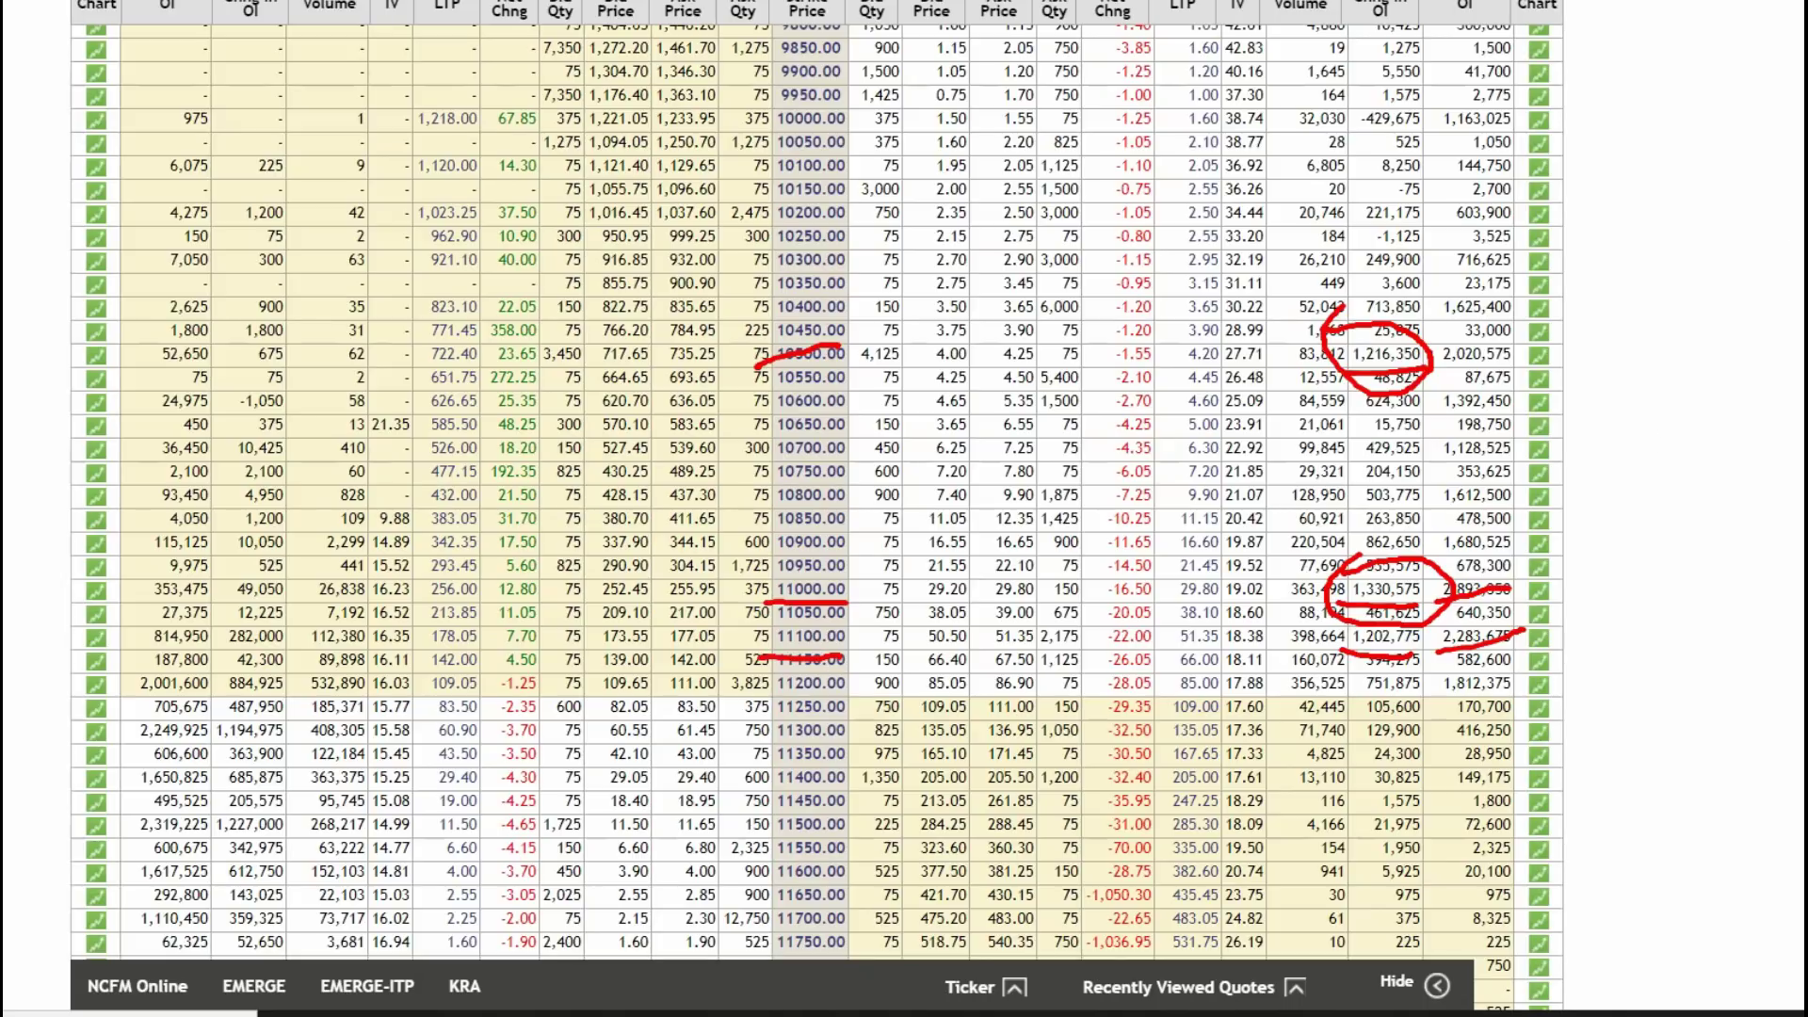
{"action": "key", "text": "Escape"}
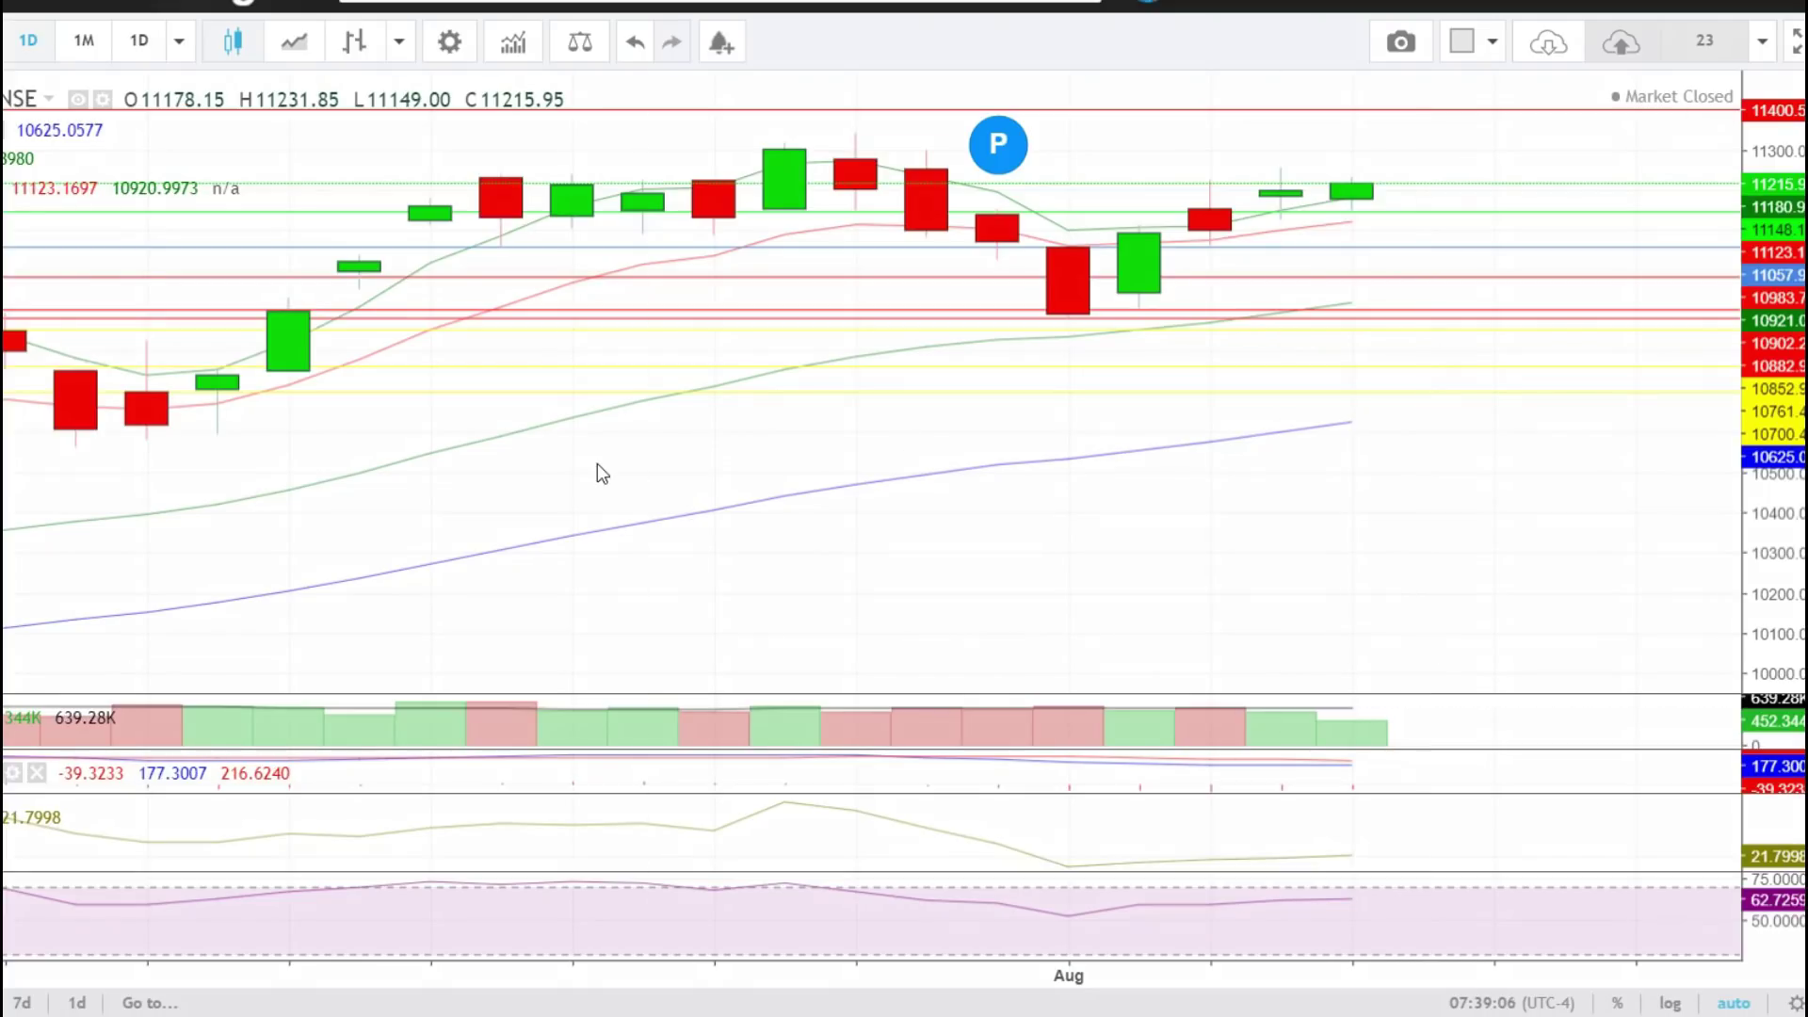
On the Nifty daily chart, add a red text note below the candles listing 11180-150, 11050 and 10850
{"action": "left_click", "coordinate": [957, 505]}
{"action": "type", "text": "11180-150"}
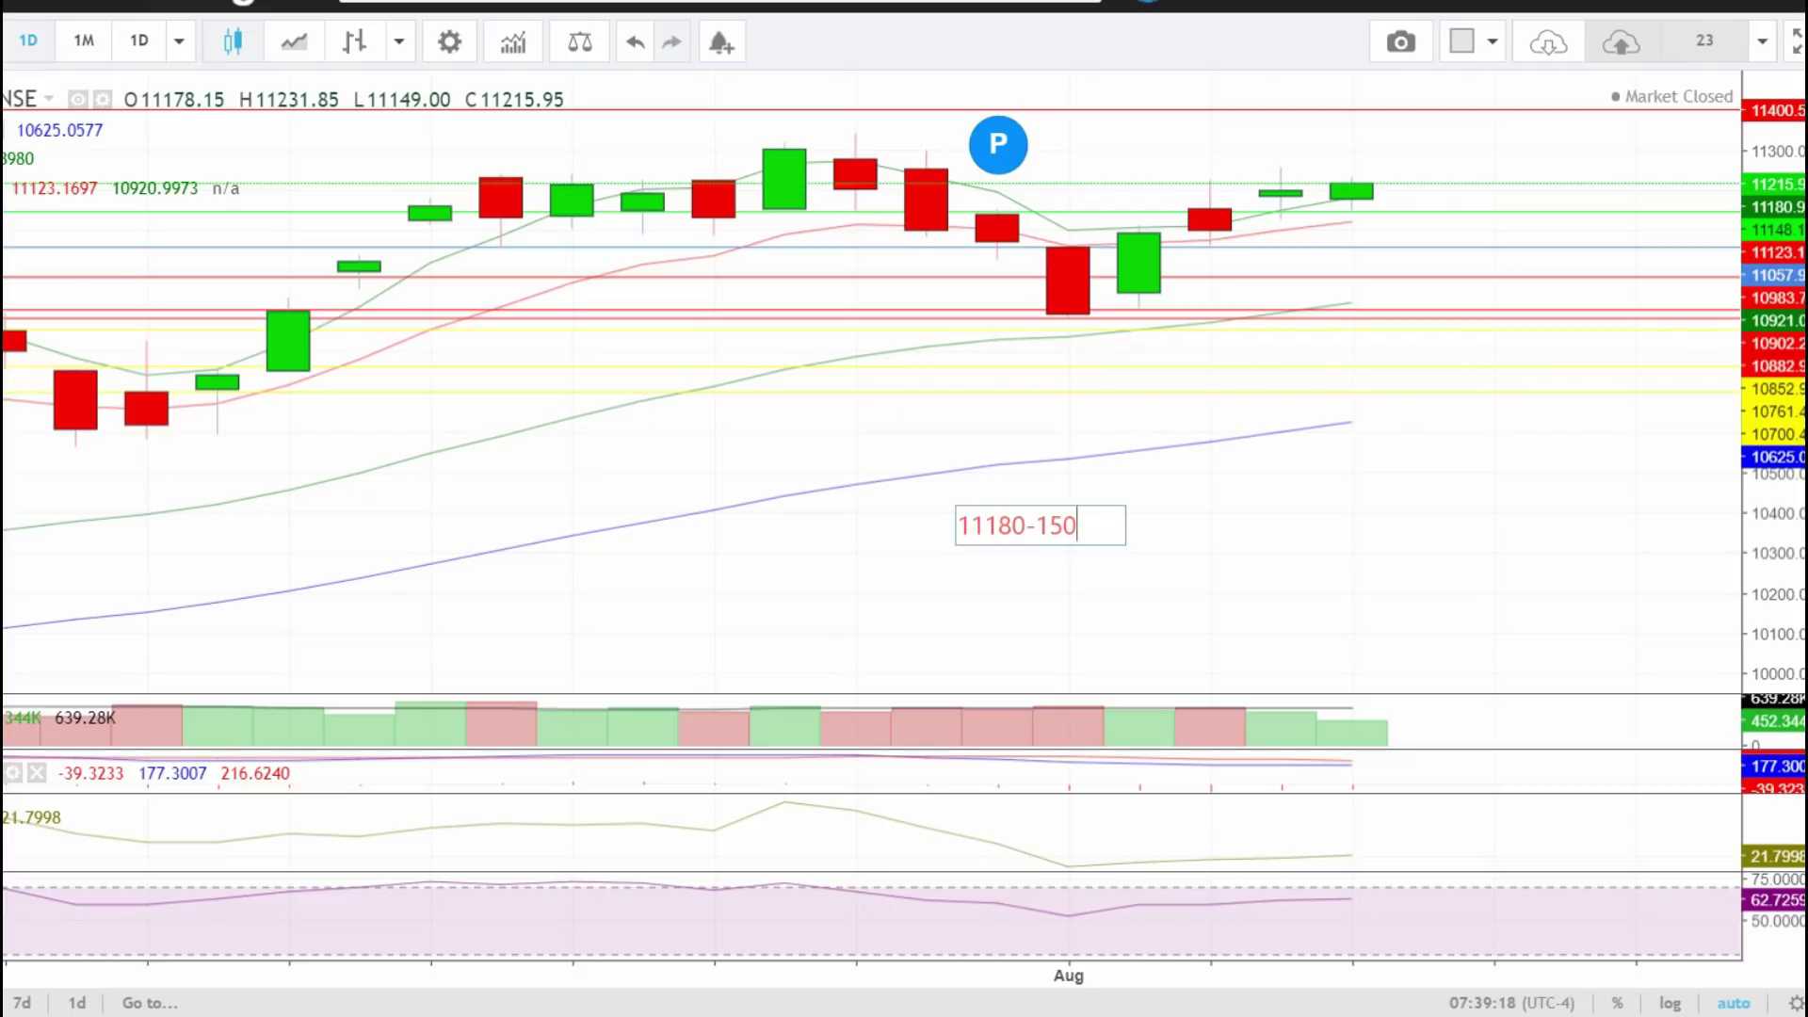
{"action": "key", "text": "Return"}
{"action": "type", "text": "11050"}
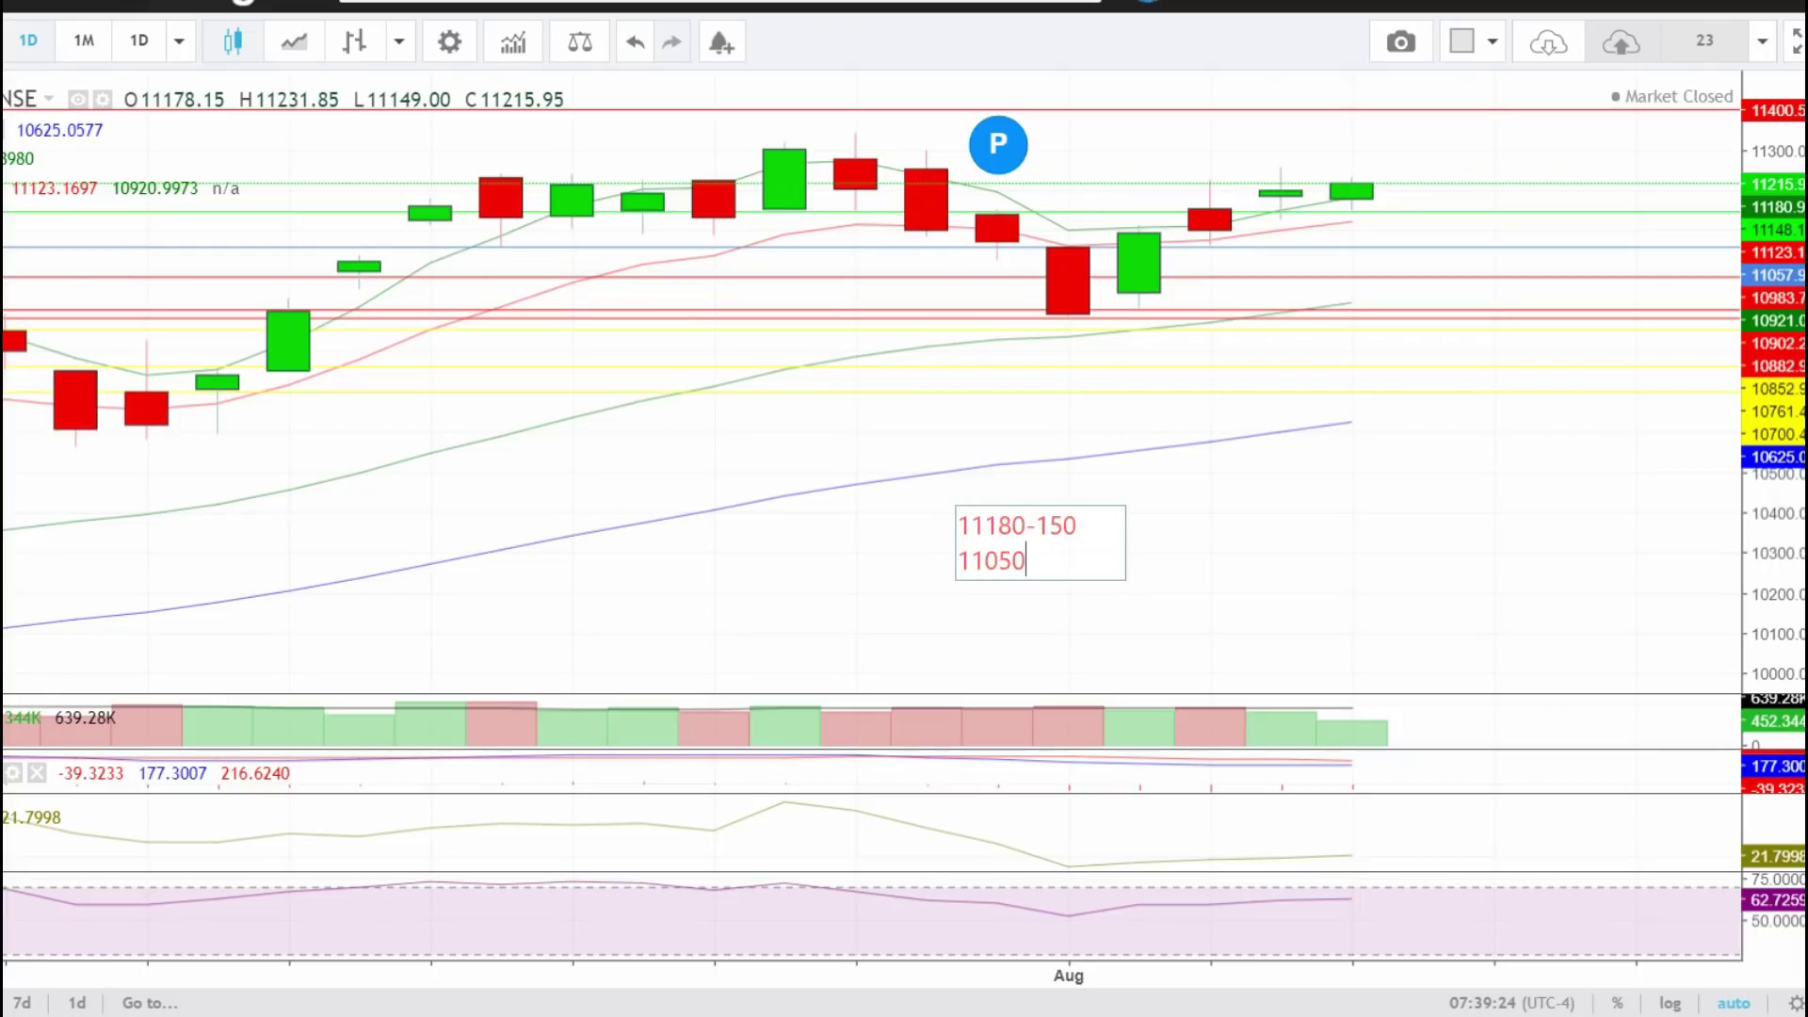
{"action": "key", "text": "Return"}
{"action": "type", "text": "10850"}
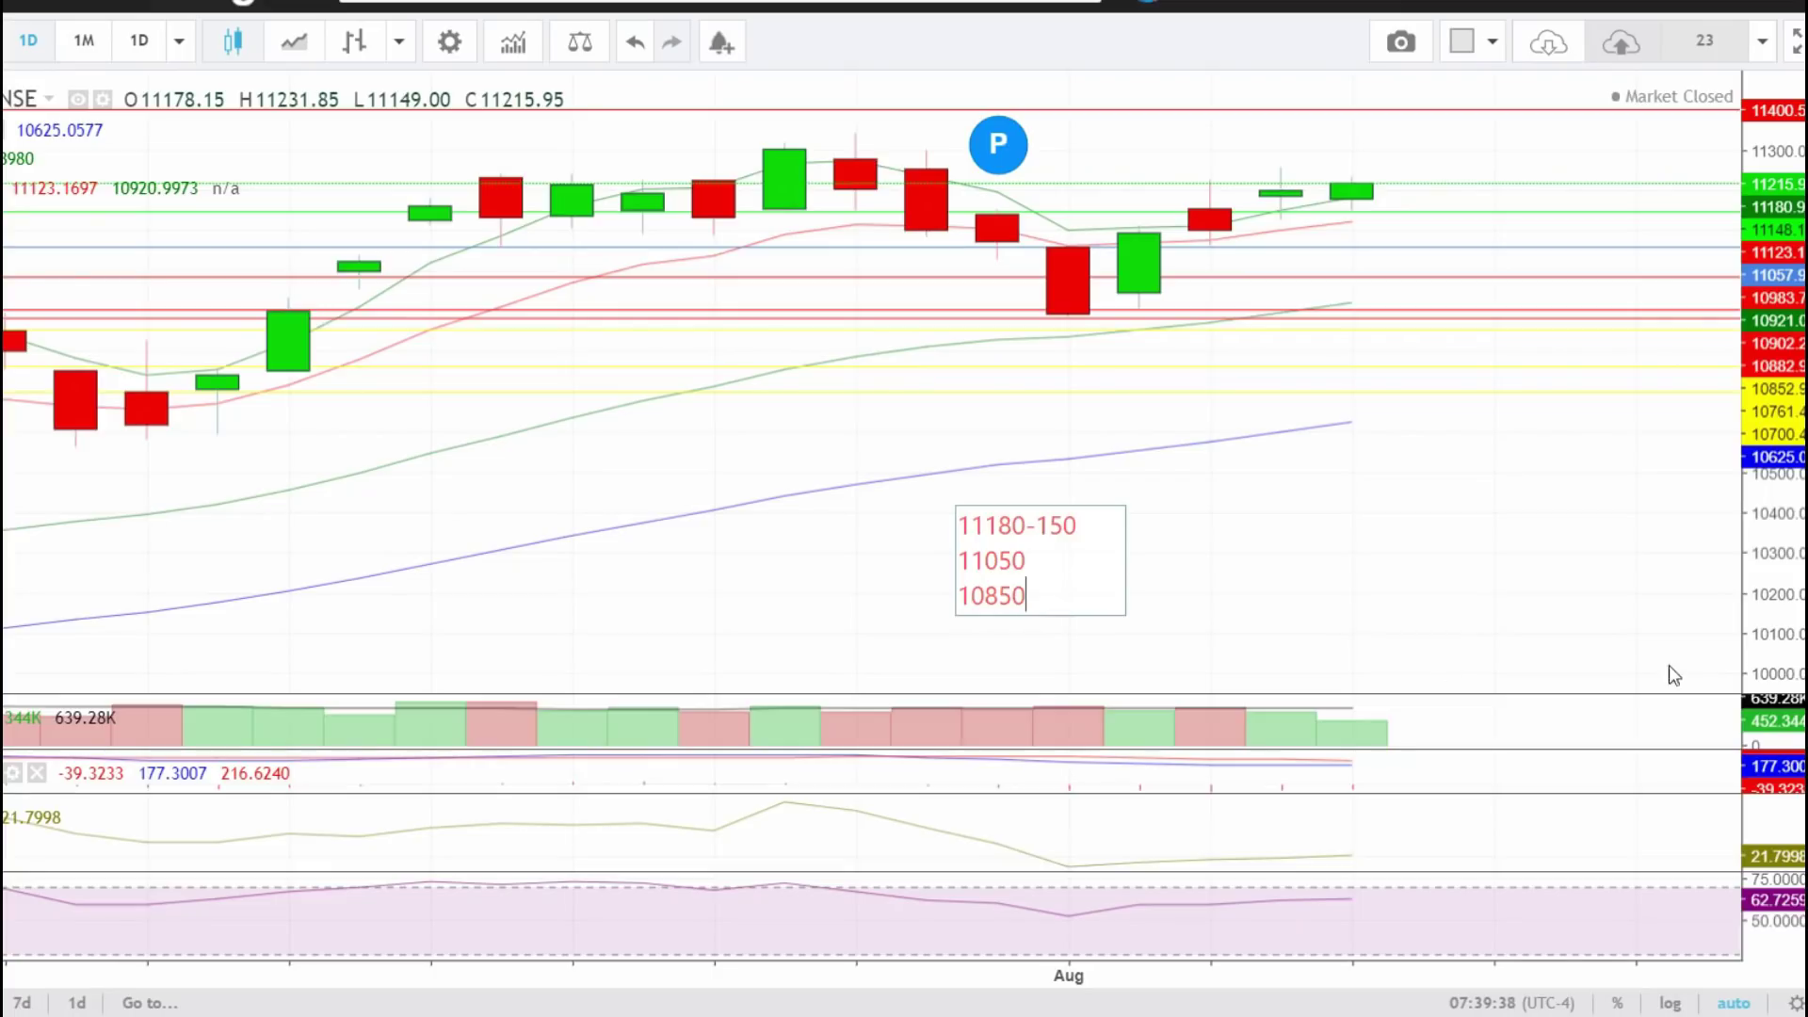
Add a second text note beside the first one listing 11250 and 11330-350
{"action": "left_click", "coordinate": [1155, 509]}
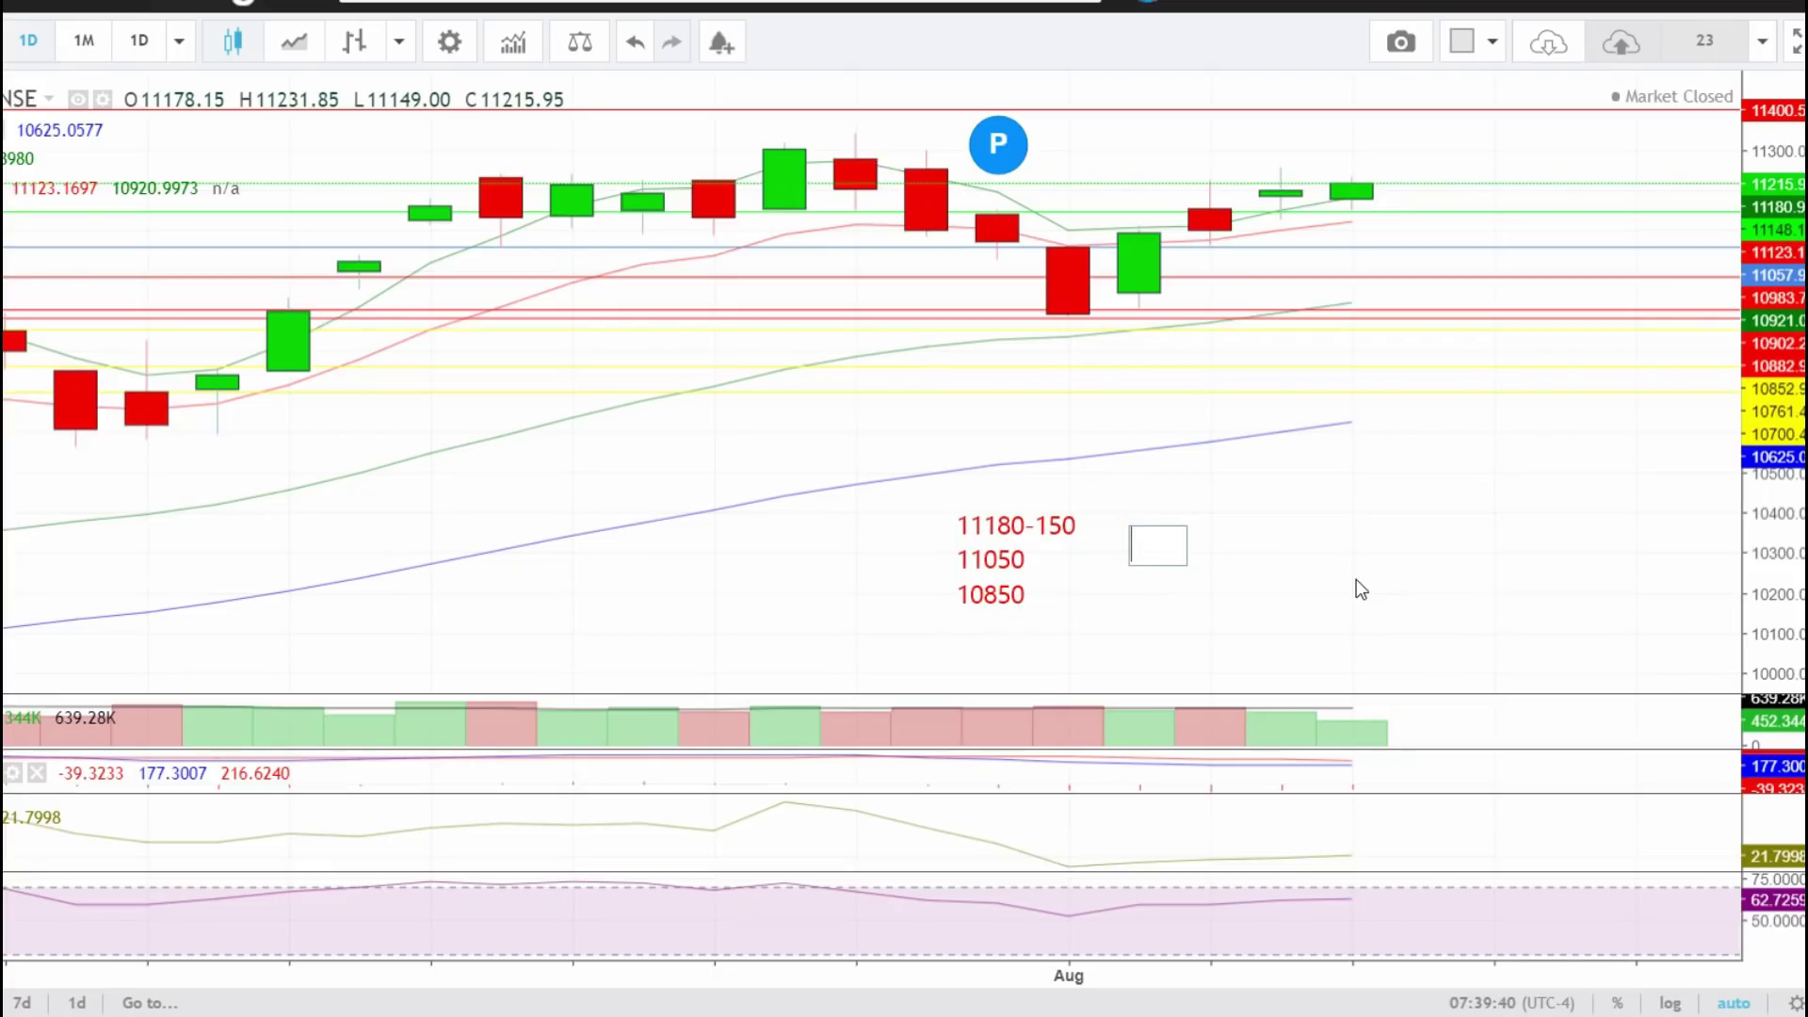
{"action": "type", "text": "11250"}
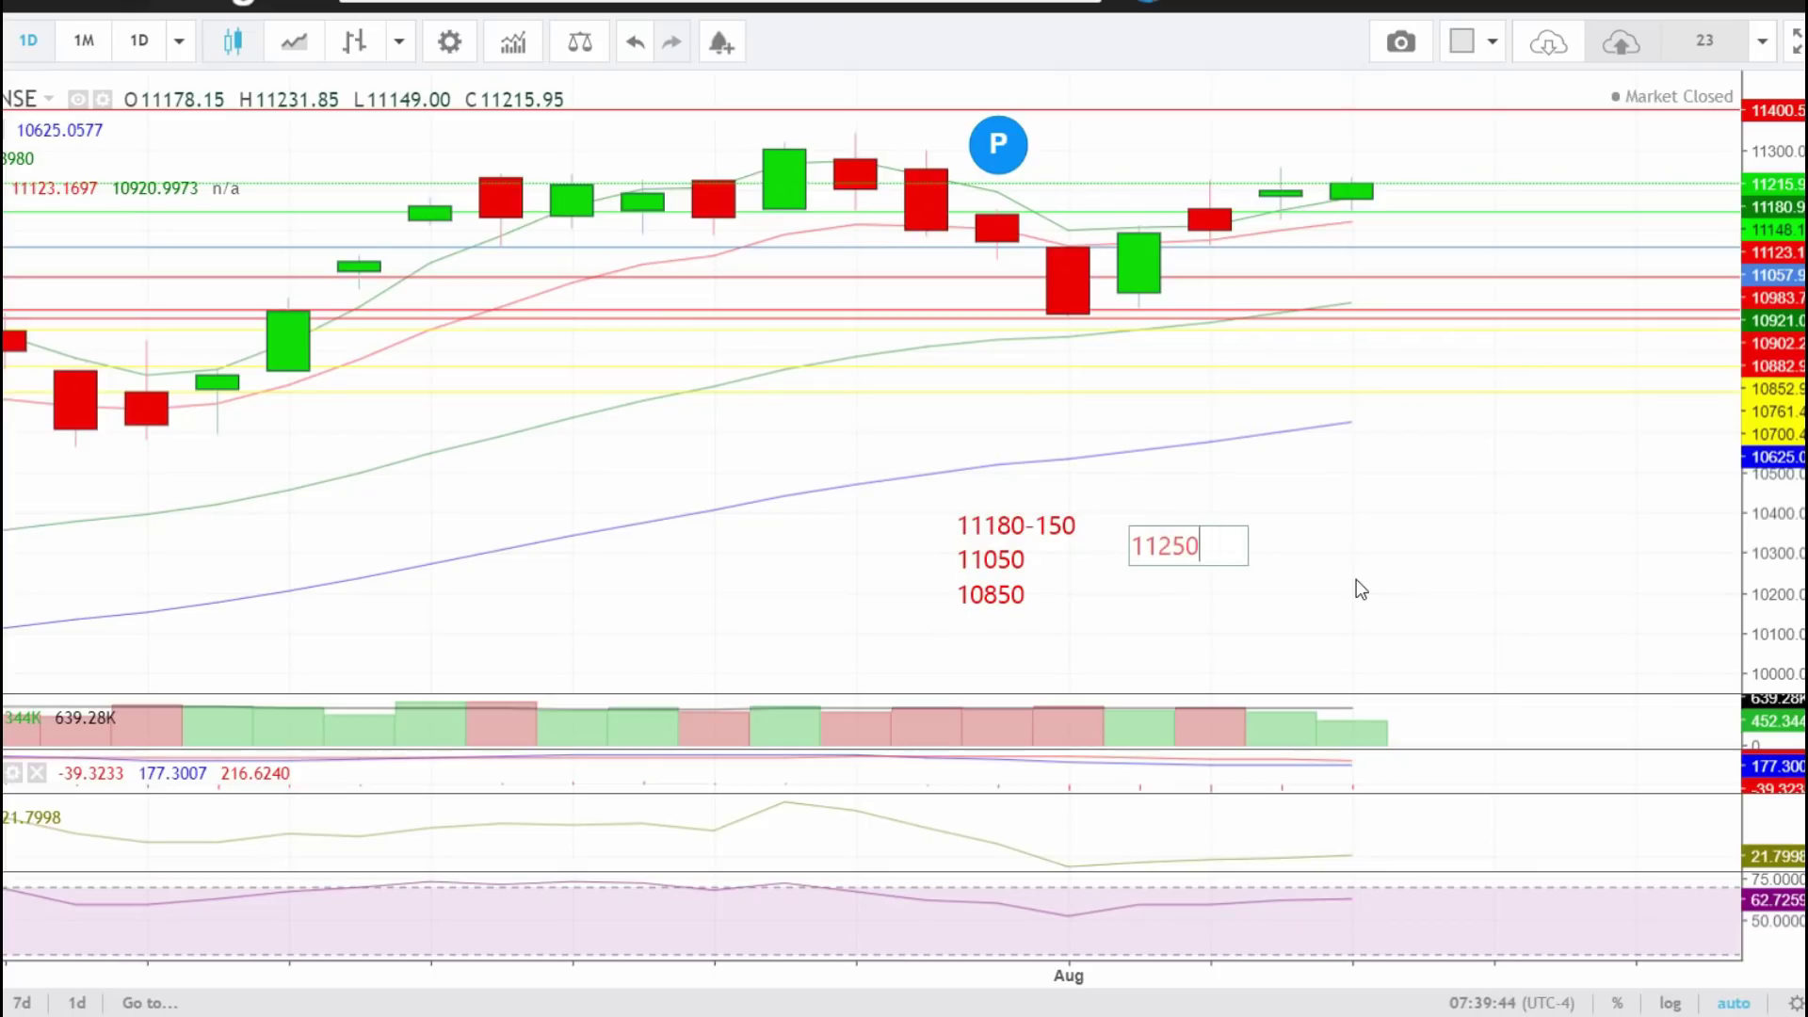
{"action": "key", "text": "Return"}
{"action": "type", "text": "11330"}
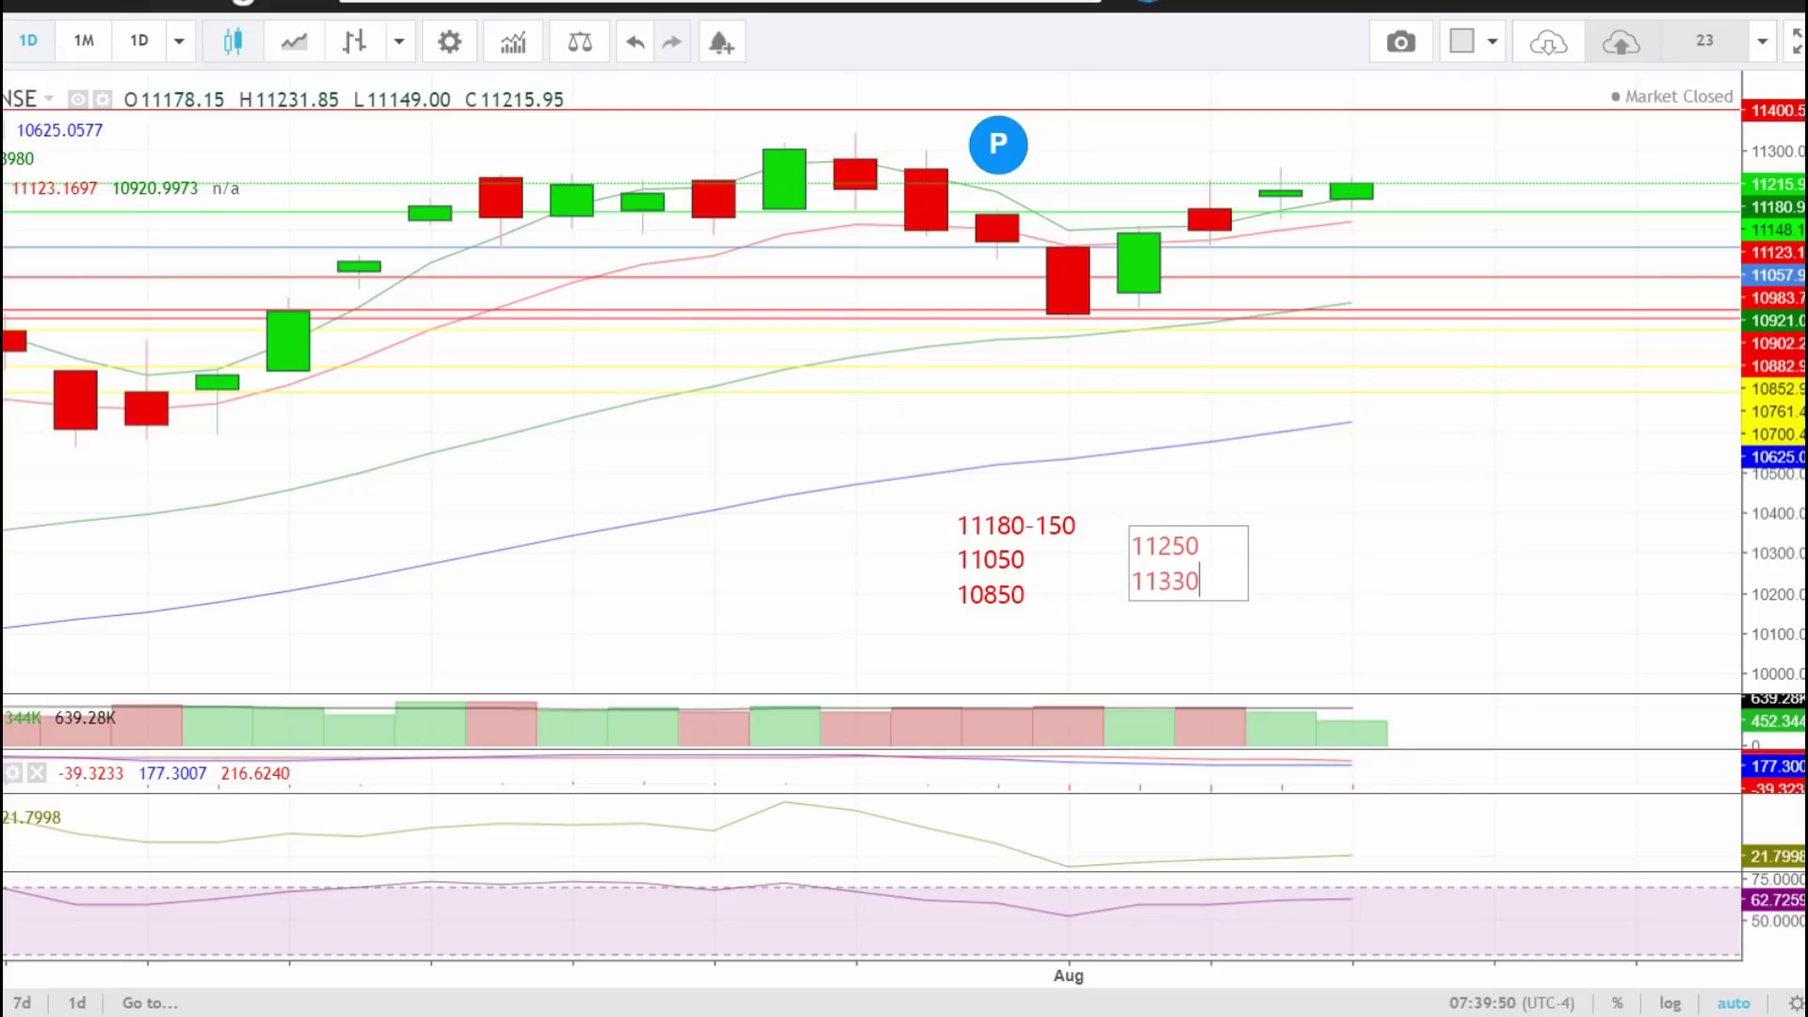
{"action": "type", "text": "-350"}
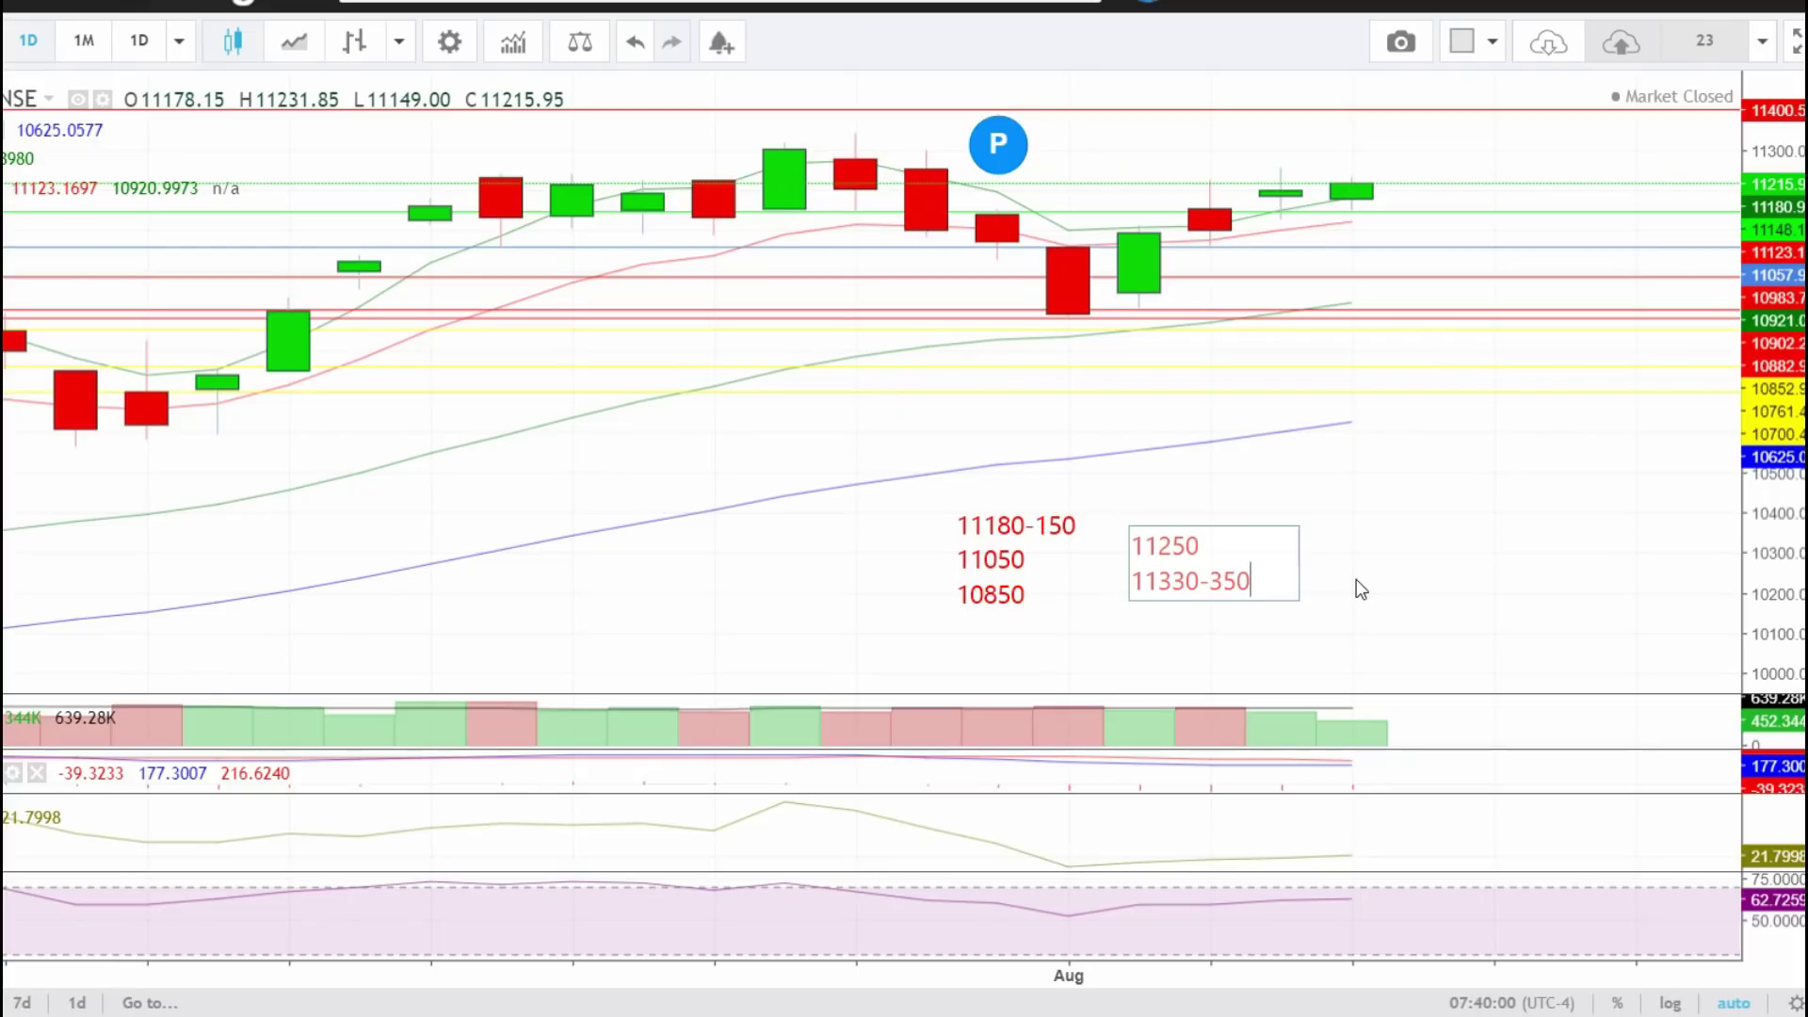
Leave the annotated Nifty chart and bring up the BANKNIFTY option chain
{"action": "left_click", "coordinate": [1016, 568]}
{"action": "right_click", "coordinate": [658, 302]}
{"action": "left_click", "coordinate": [735, 414]}
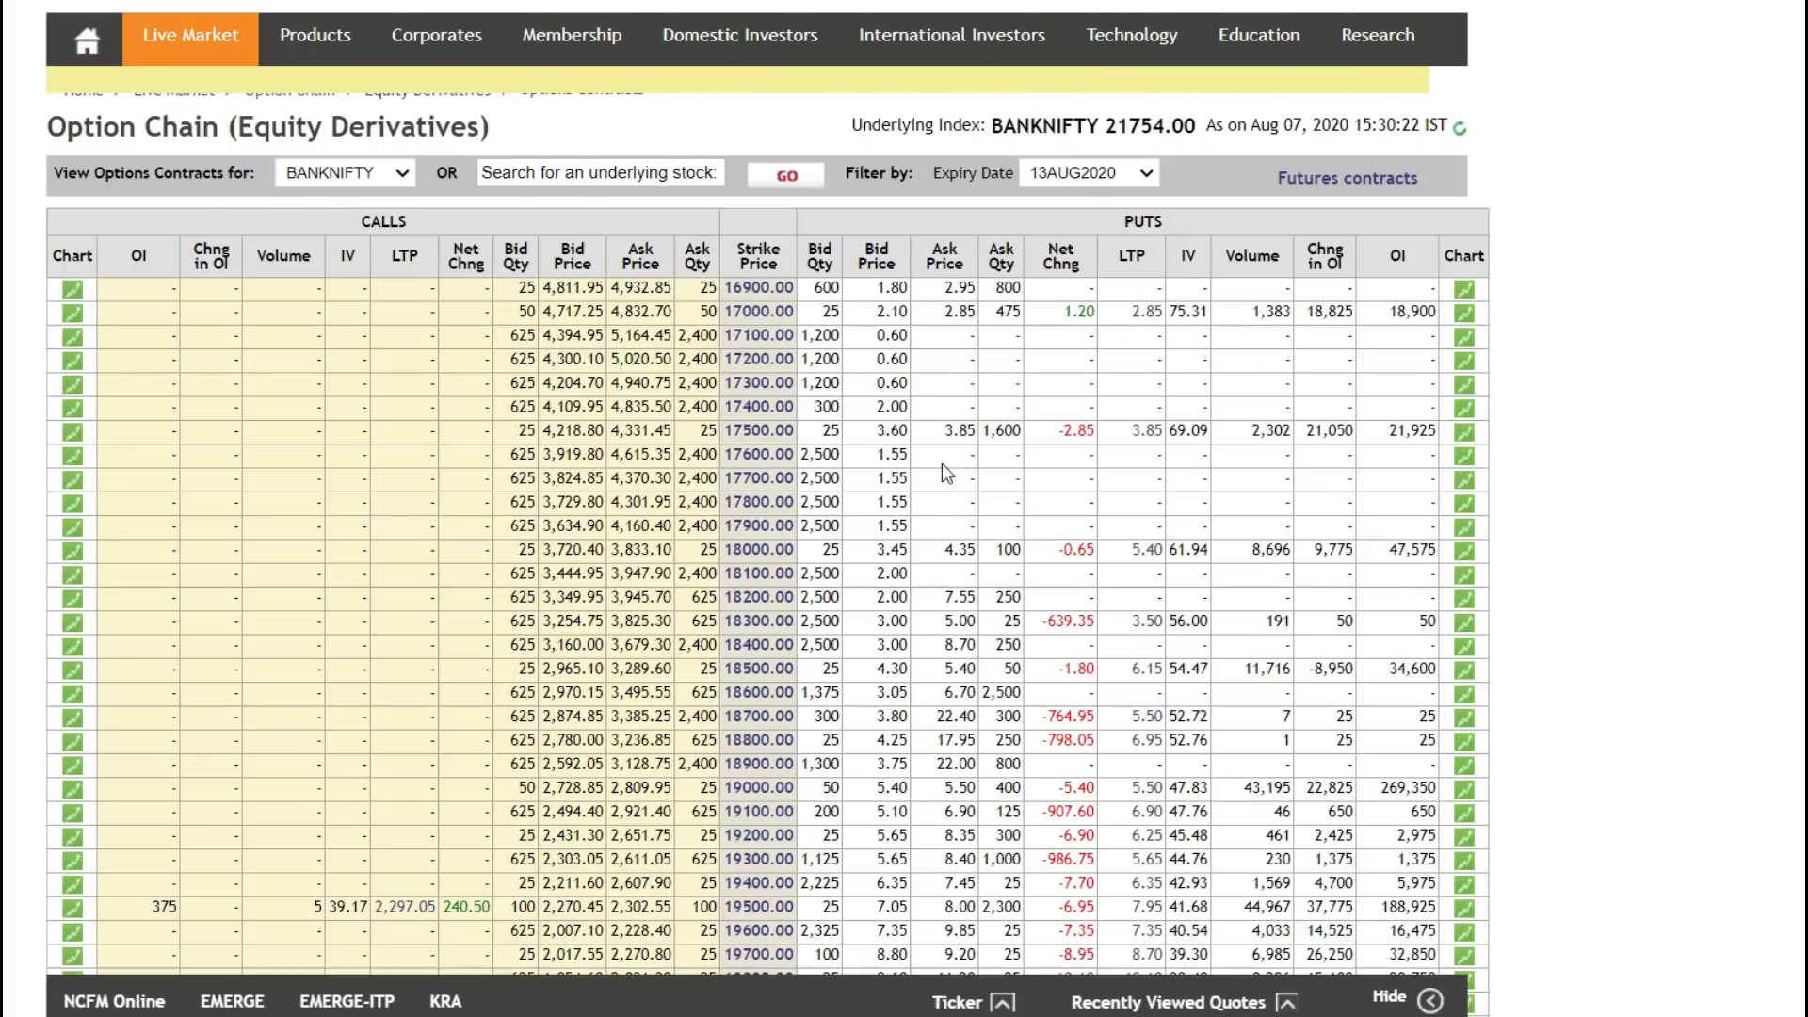
{"action": "scroll", "coordinate": [1268, 466], "scroll_direction": "down", "scroll_amount": 3}
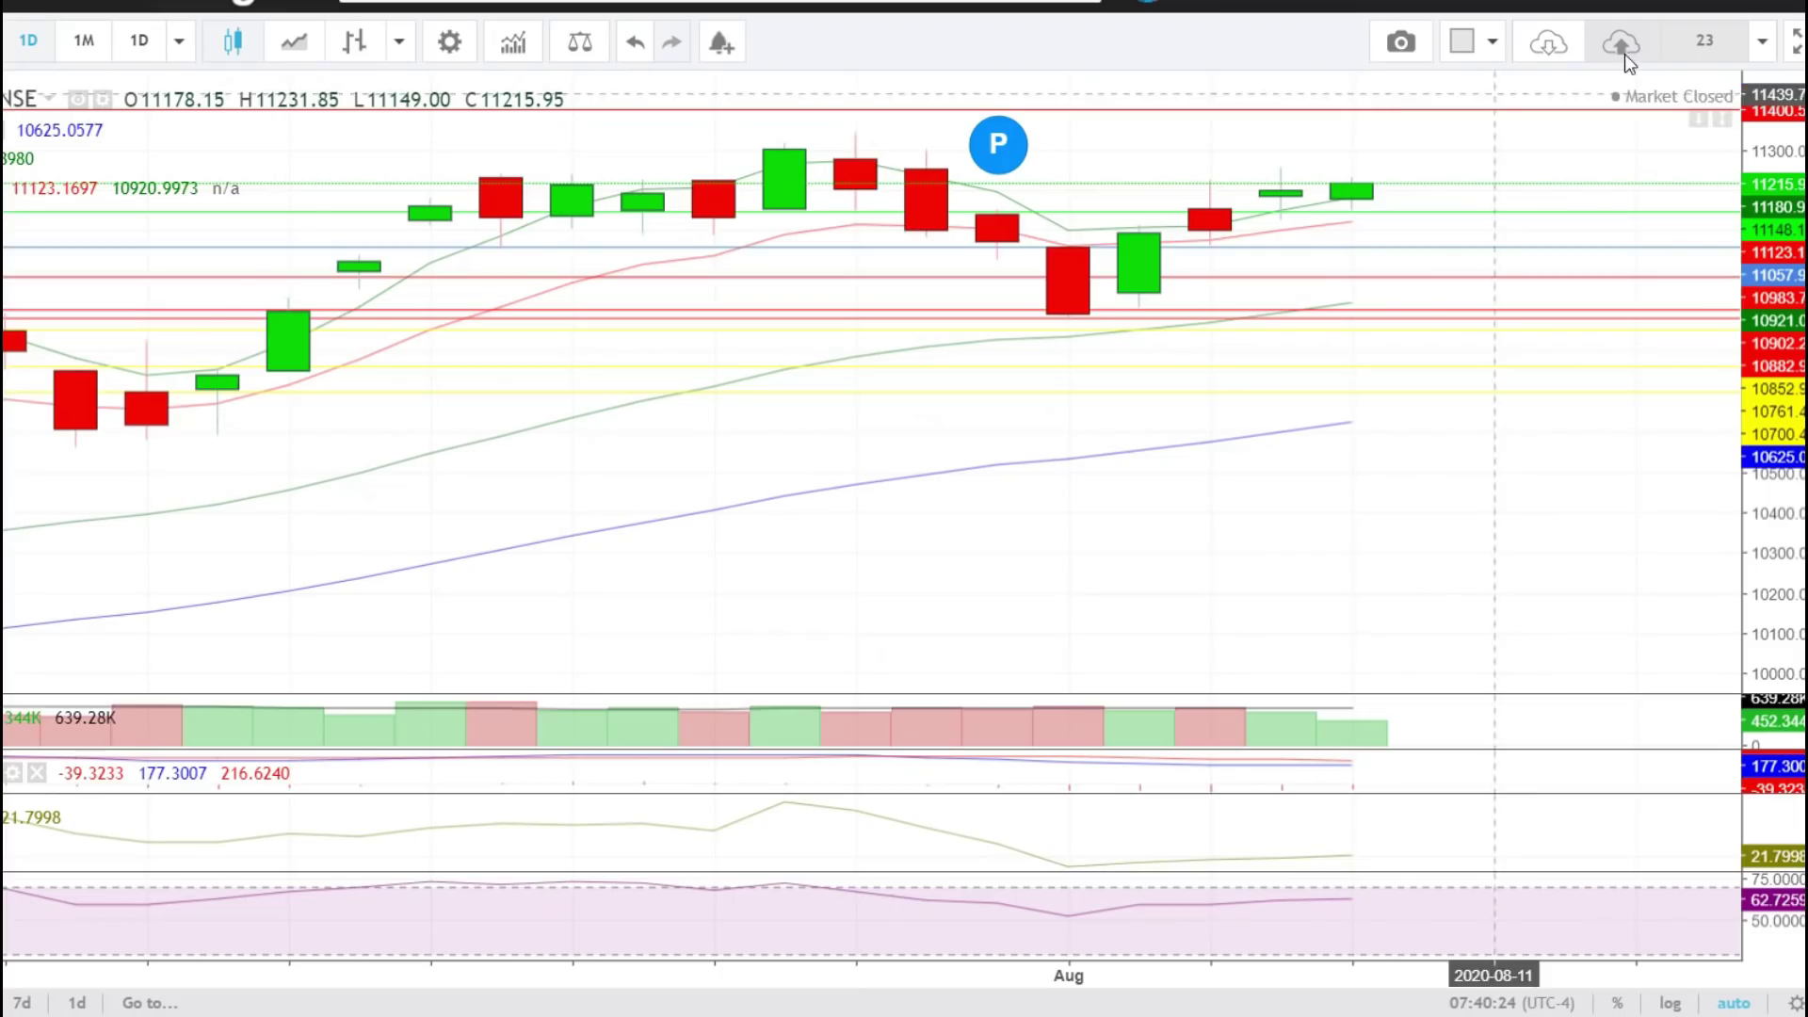
Load the saved chart layout 23 for NSEBANK and dismiss the layout list
{"action": "left_click", "coordinate": [1548, 42]}
{"action": "left_click", "coordinate": [1041, 432]}
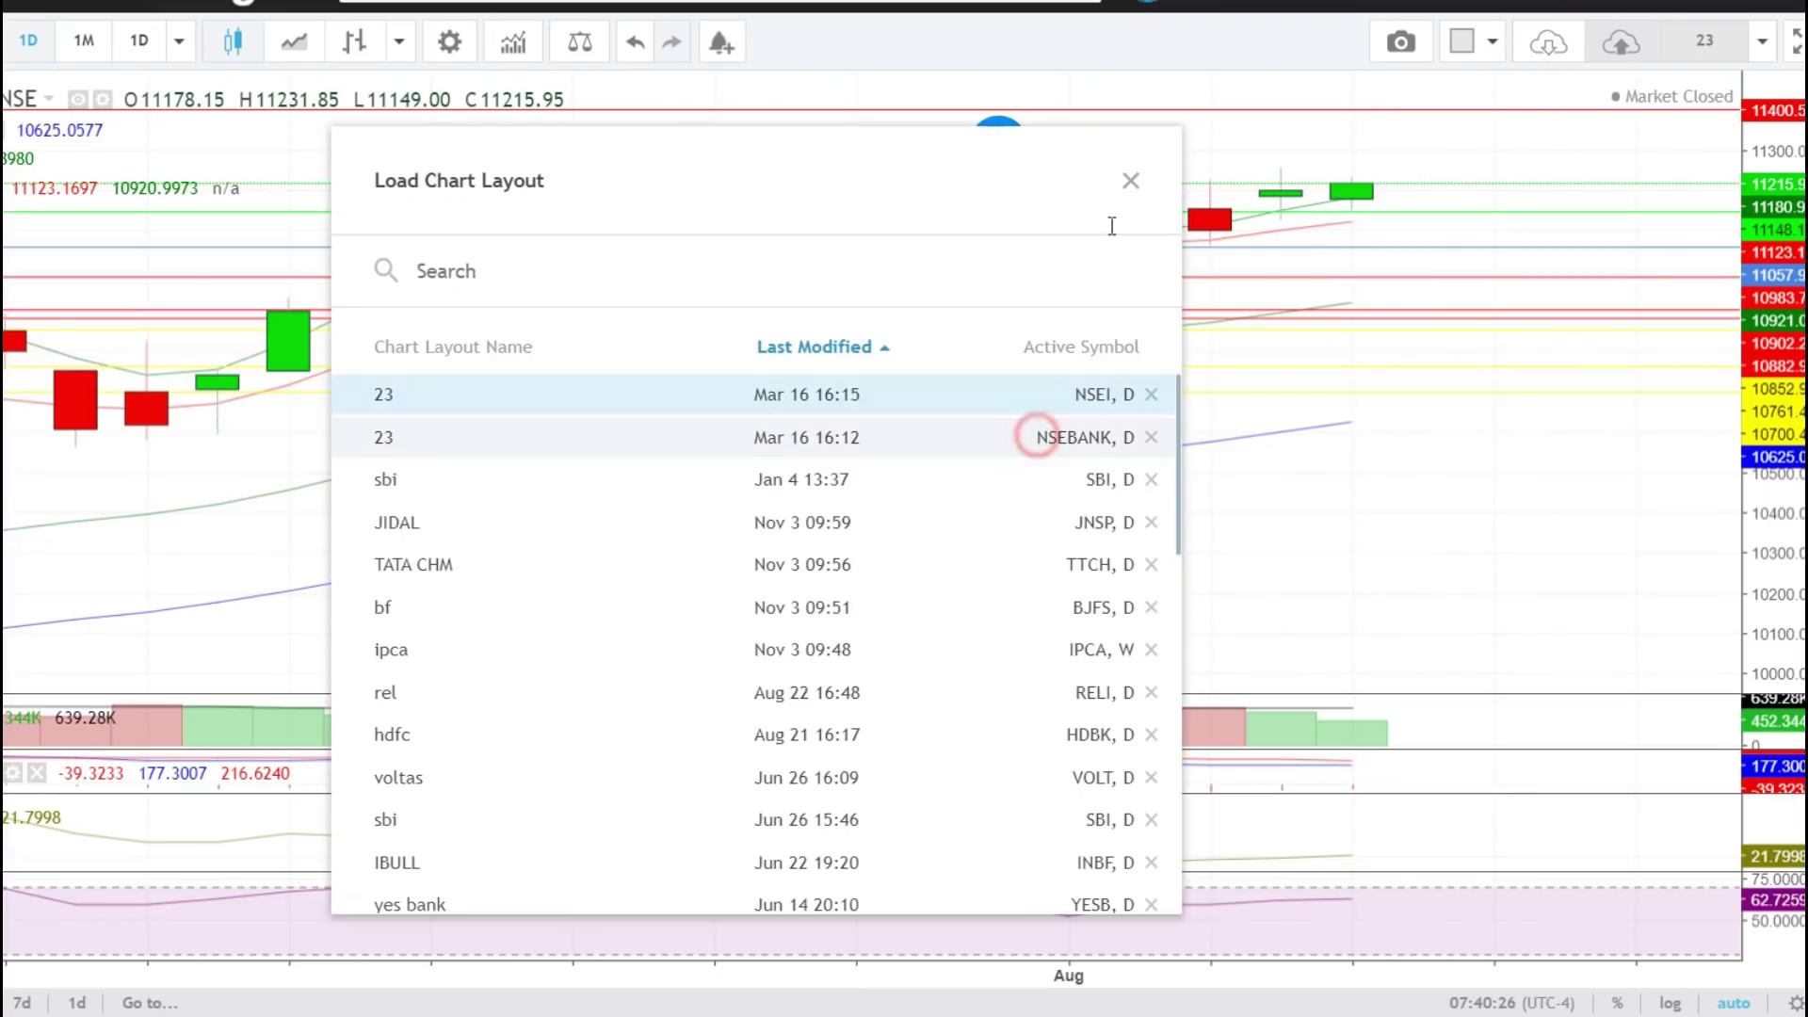
{"action": "left_click", "coordinate": [1130, 182]}
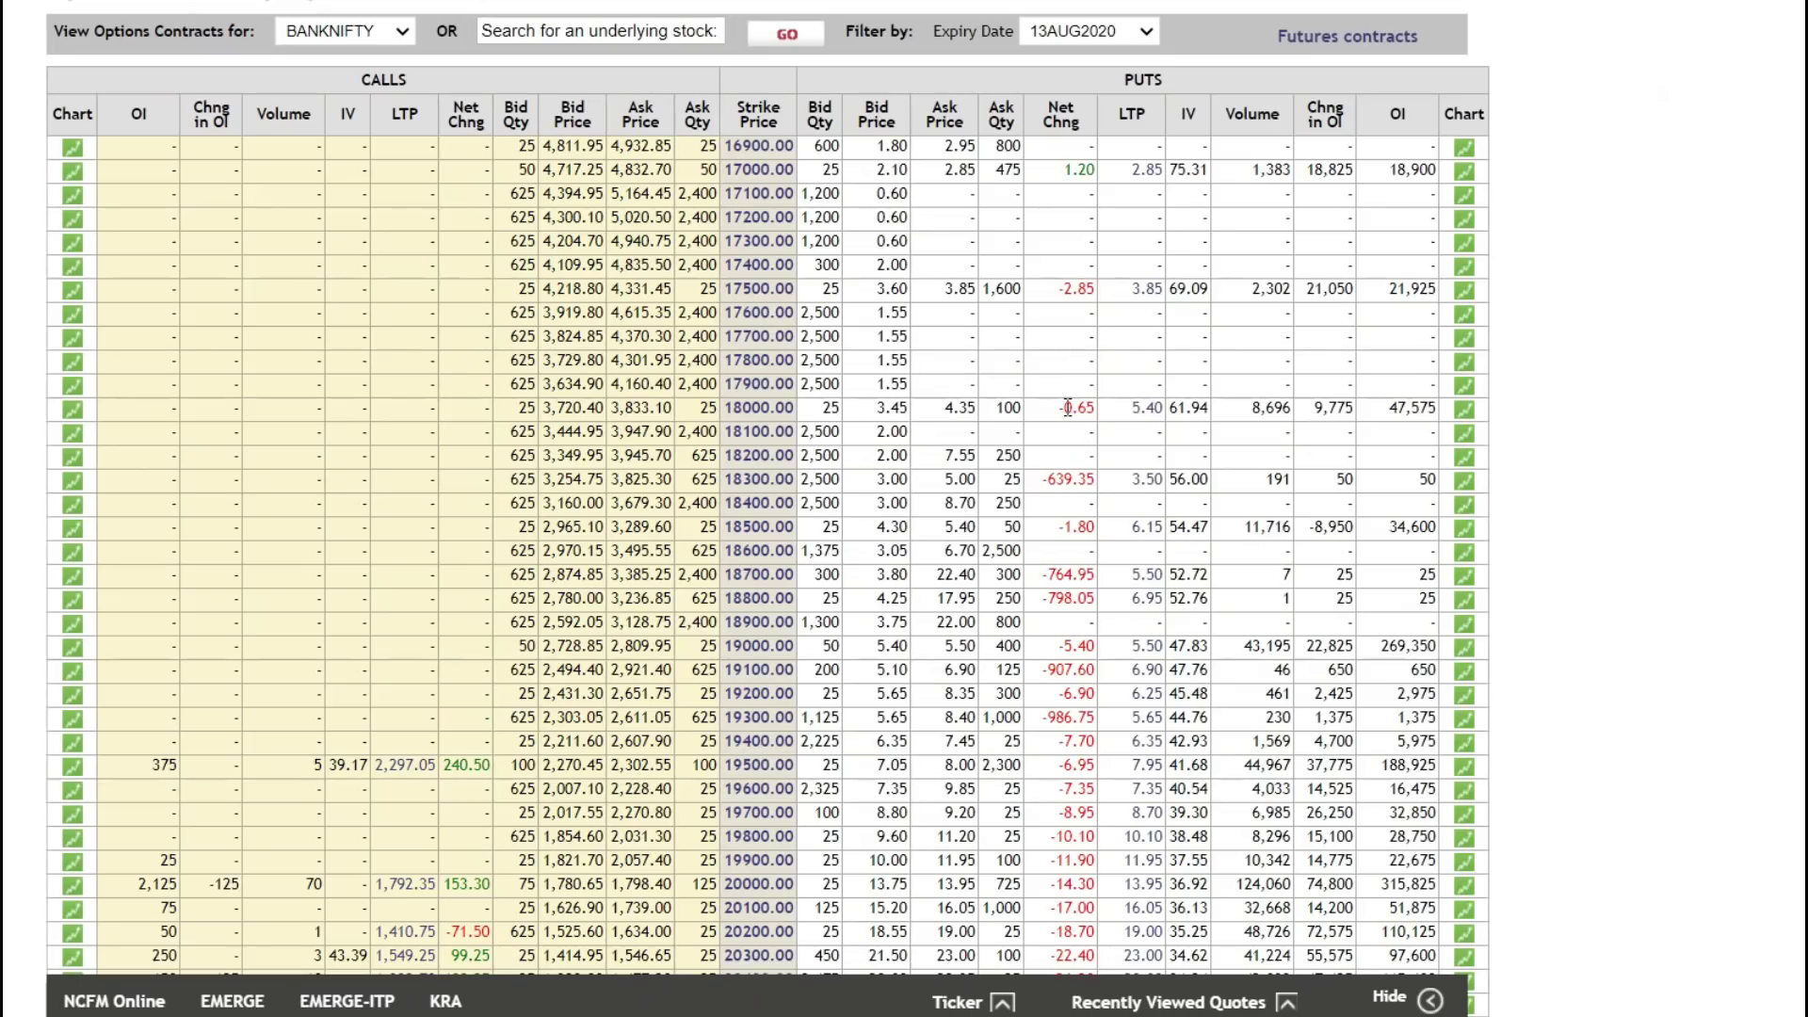
Underline the call OI figures and strike prices for the 22000 and 23000 rows of the BANKNIFTY option chain
{"action": "scroll", "coordinate": [1799, 516], "scroll_direction": "down", "scroll_amount": 6}
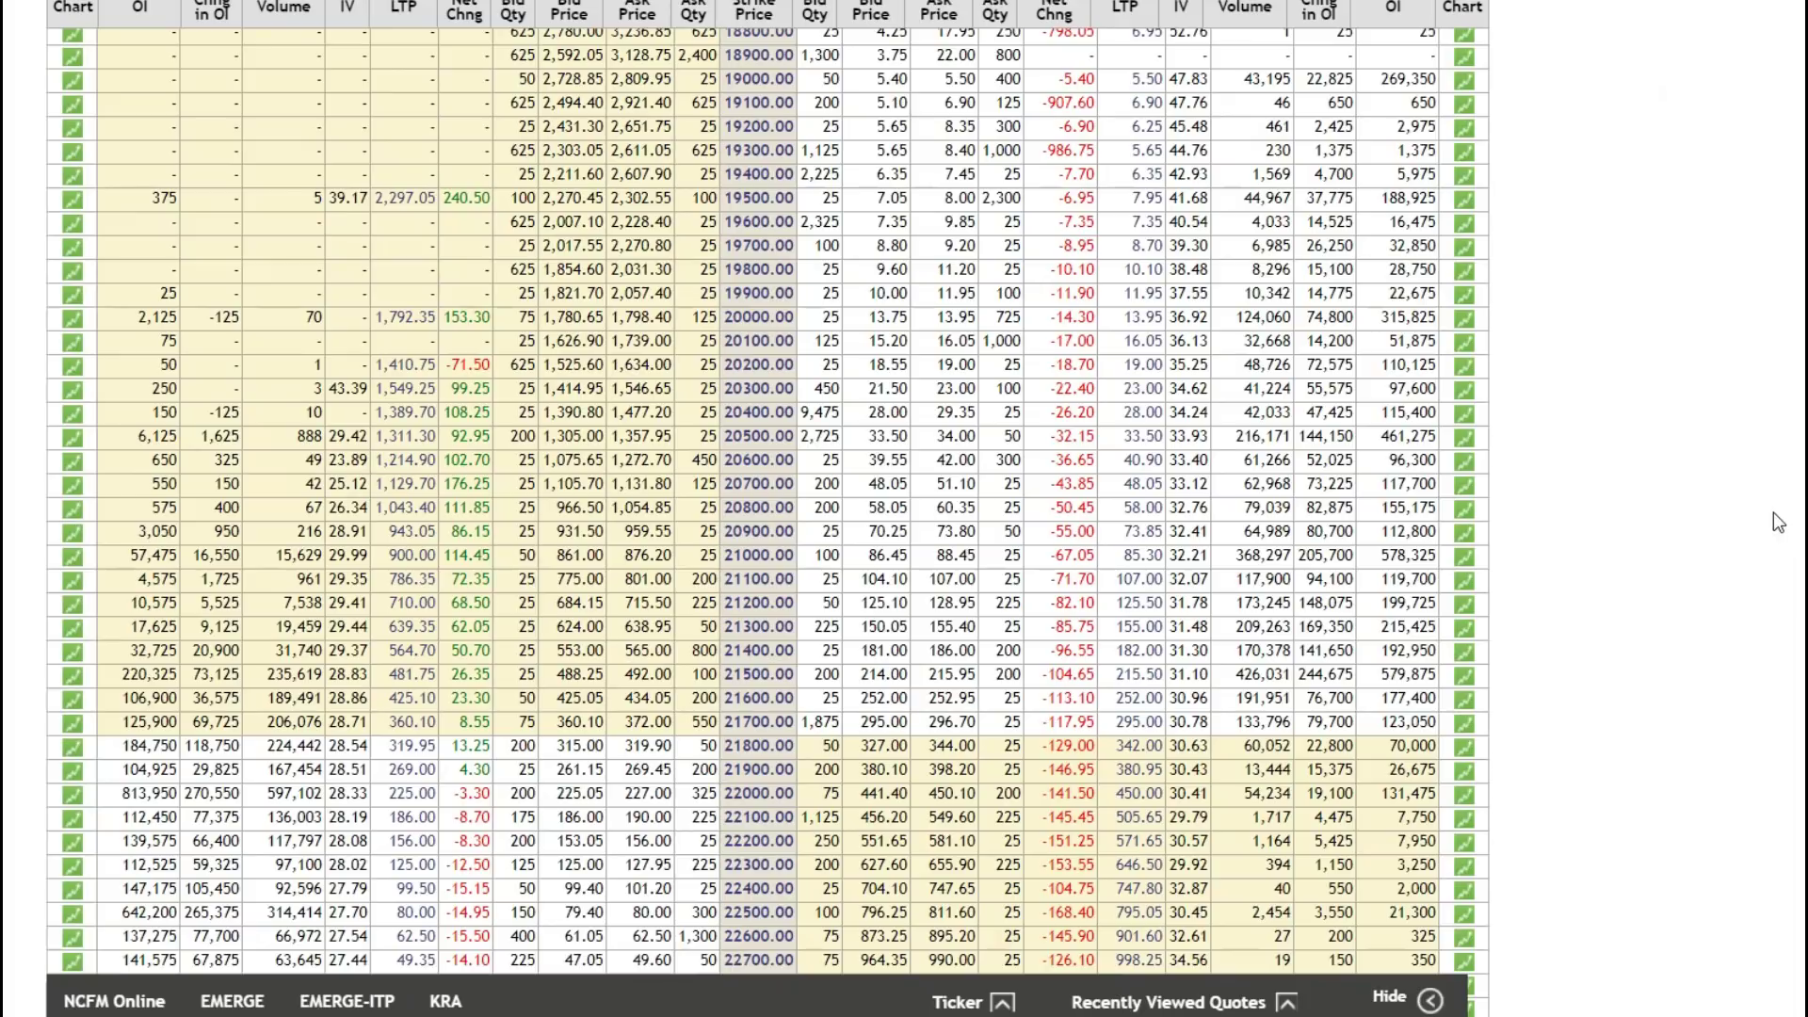
{"action": "scroll", "coordinate": [1736, 532], "scroll_direction": "down", "scroll_amount": 6}
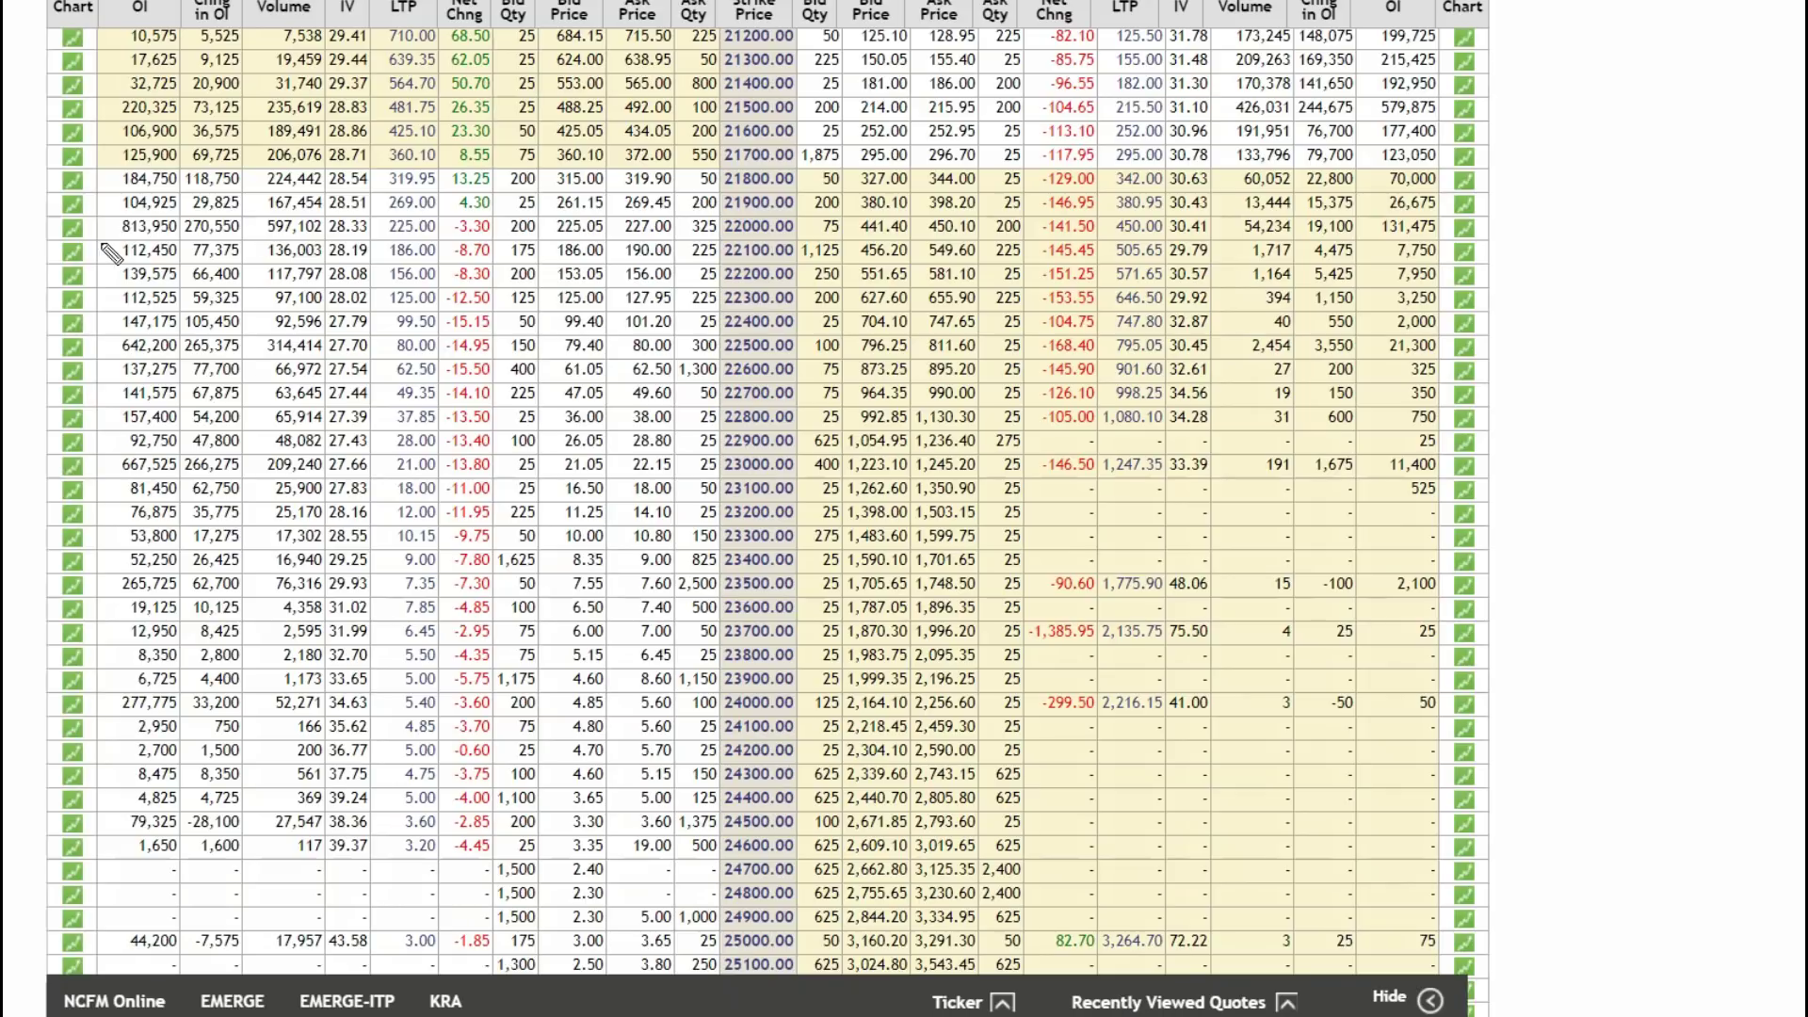
{"action": "left_click_drag", "start_coordinate": [108, 239], "coordinate": [179, 238]}
{"action": "left_click_drag", "start_coordinate": [720, 243], "coordinate": [838, 209]}
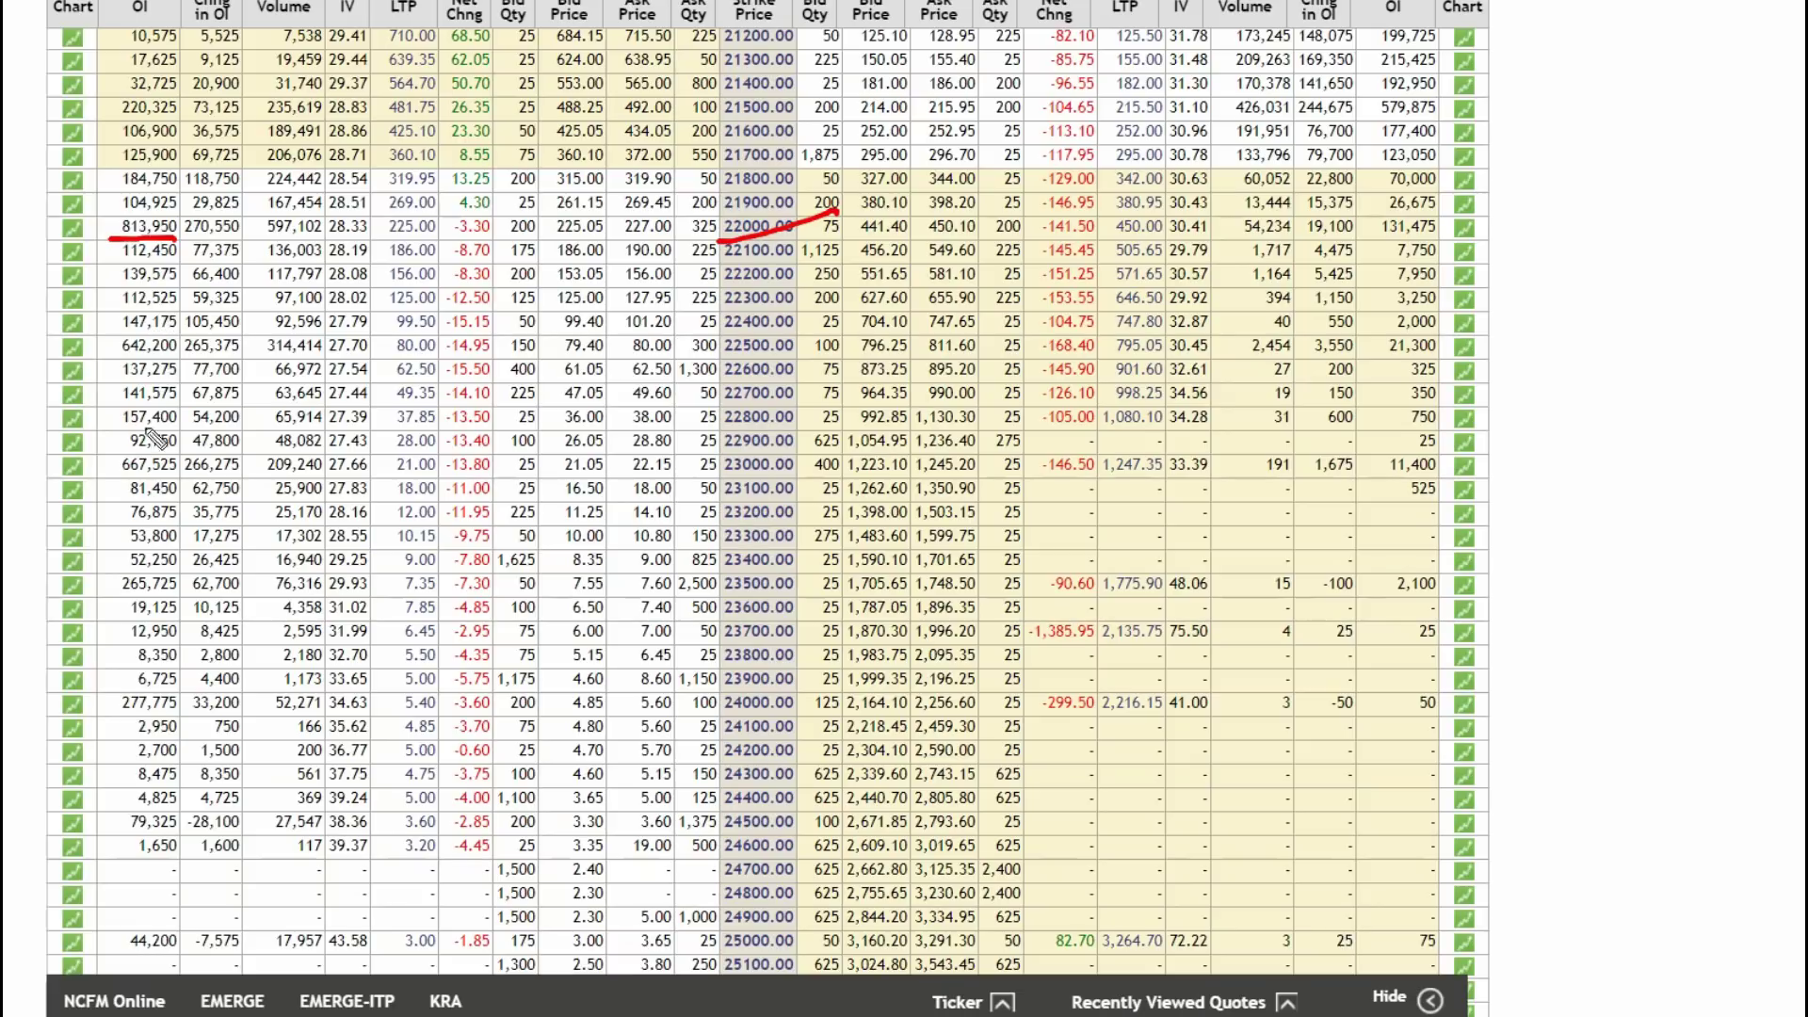
{"action": "left_click_drag", "start_coordinate": [110, 474], "coordinate": [182, 482]}
{"action": "left_click_drag", "start_coordinate": [720, 481], "coordinate": [816, 473]}
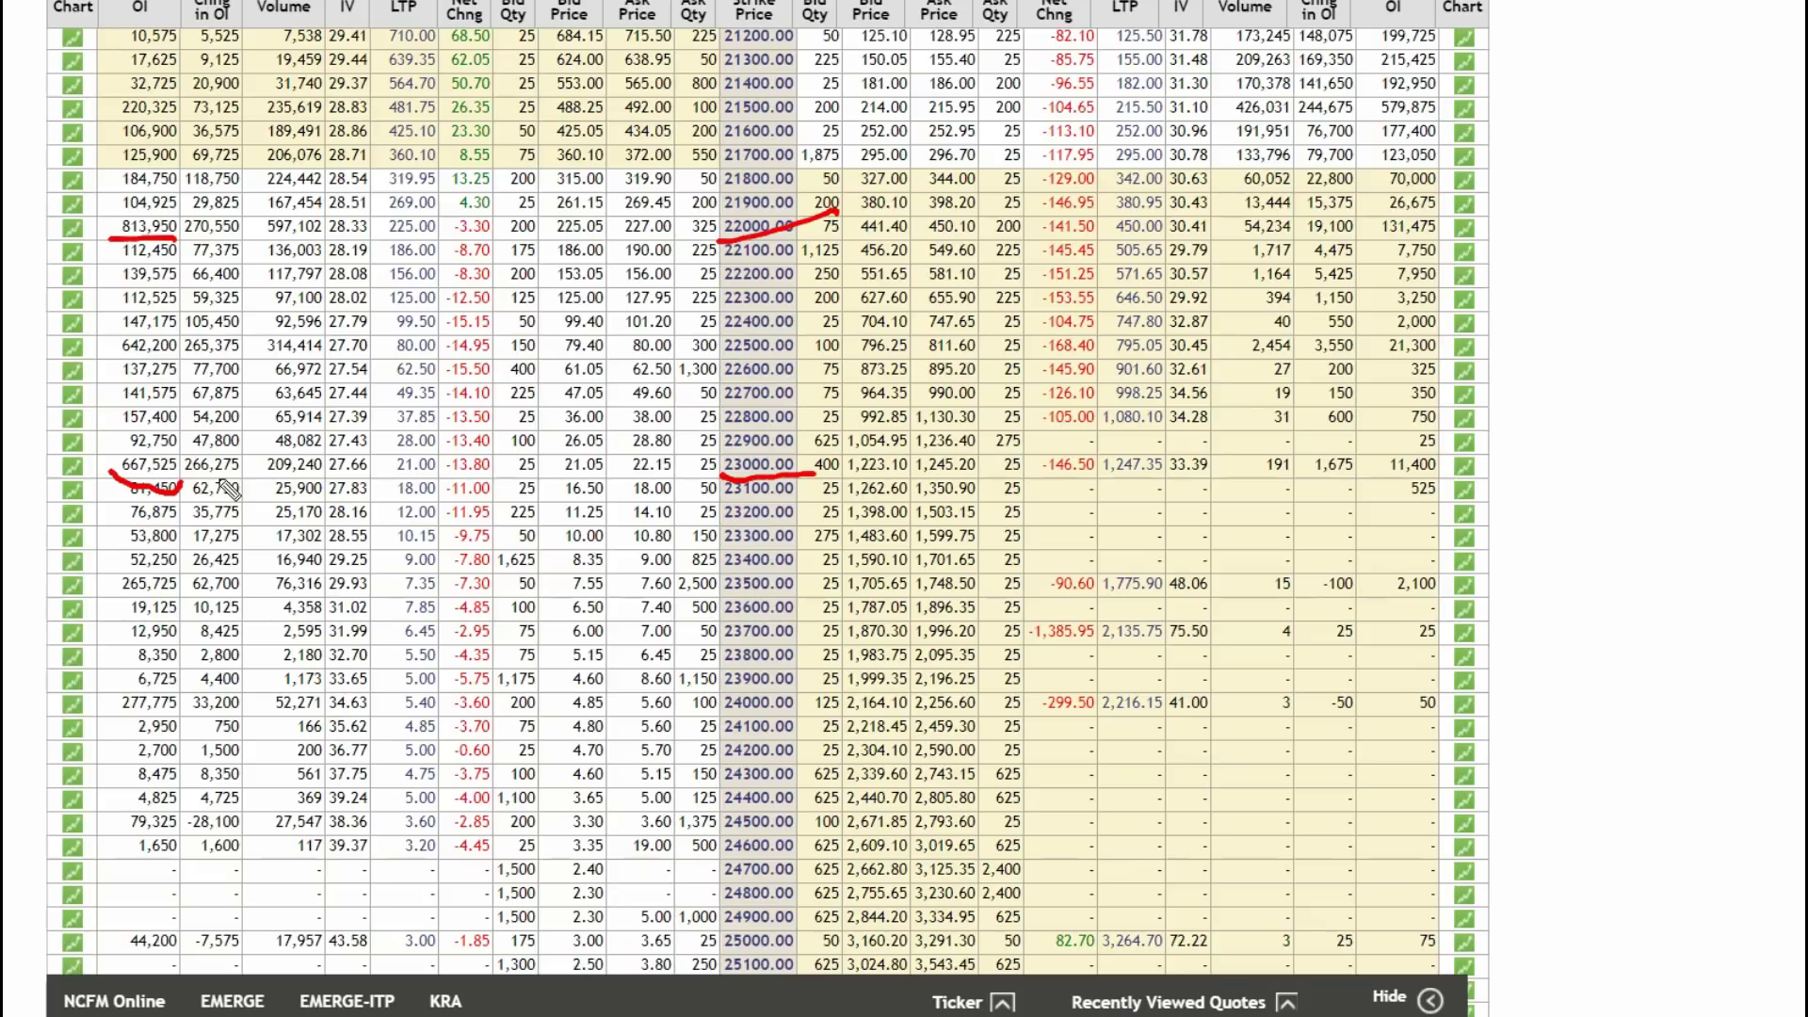
Underline the calls' change in OI at strikes 23000, 22500 and 22000, mark strikes 22500 and 22000, and erase the annotations
{"action": "left_click_drag", "start_coordinate": [187, 476], "coordinate": [259, 476]}
{"action": "left_click_drag", "start_coordinate": [177, 358], "coordinate": [274, 349]}
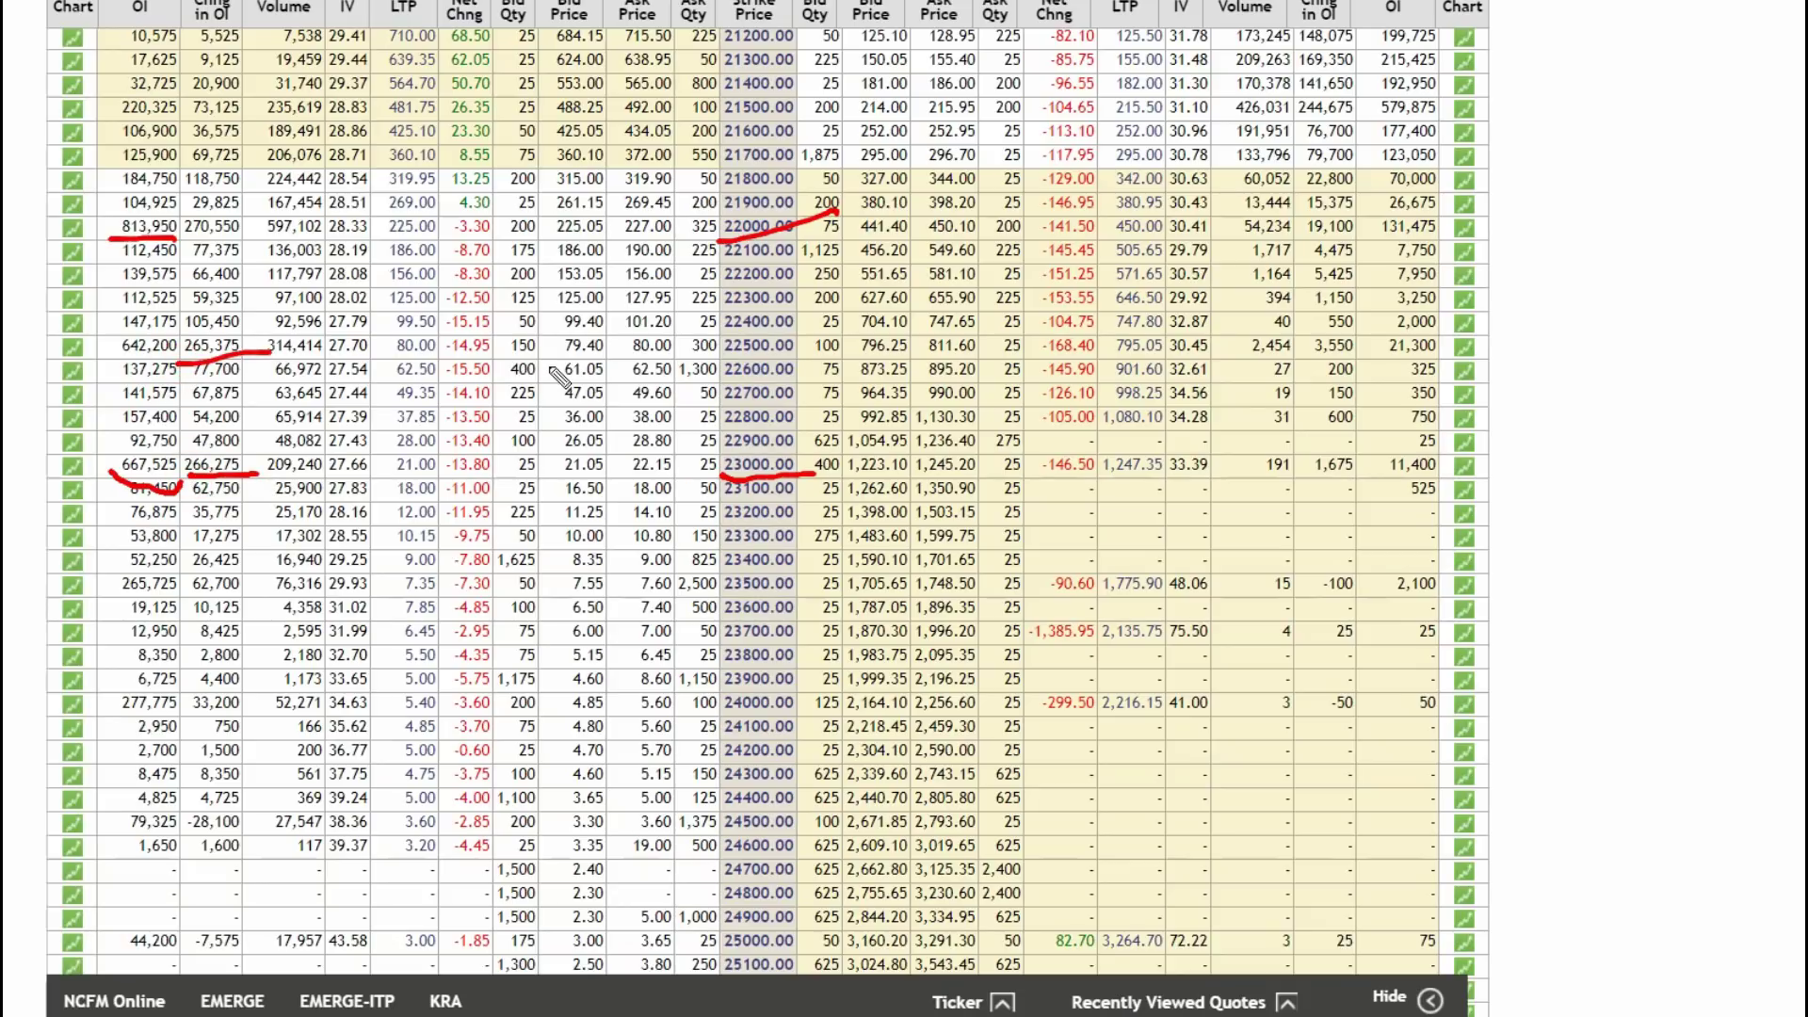
{"action": "left_click_drag", "start_coordinate": [167, 244], "coordinate": [232, 241]}
{"action": "left_click_drag", "start_coordinate": [737, 362], "coordinate": [810, 385]}
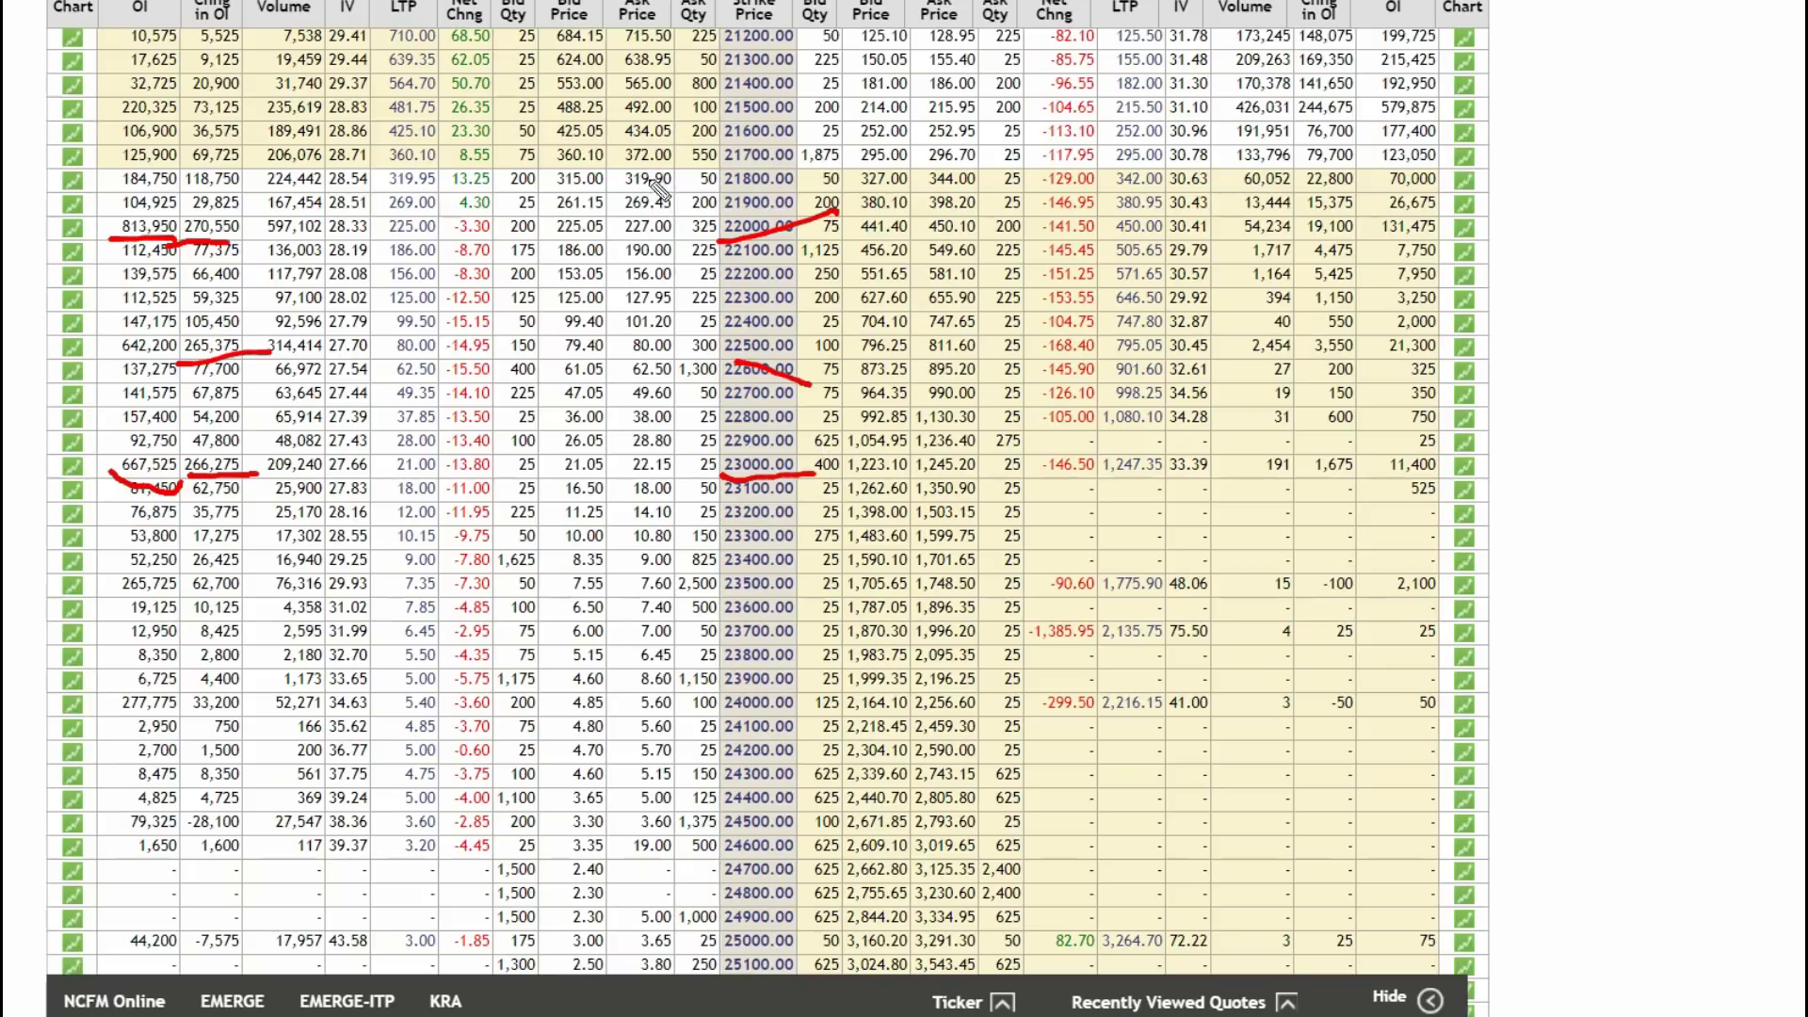
{"action": "mouse_move", "coordinate": [702, 202]}
{"action": "left_mouse_down"}
{"action": "mouse_move", "coordinate": [758, 226]}
{"action": "mouse_move", "coordinate": [827, 218]}
{"action": "left_mouse_up"}
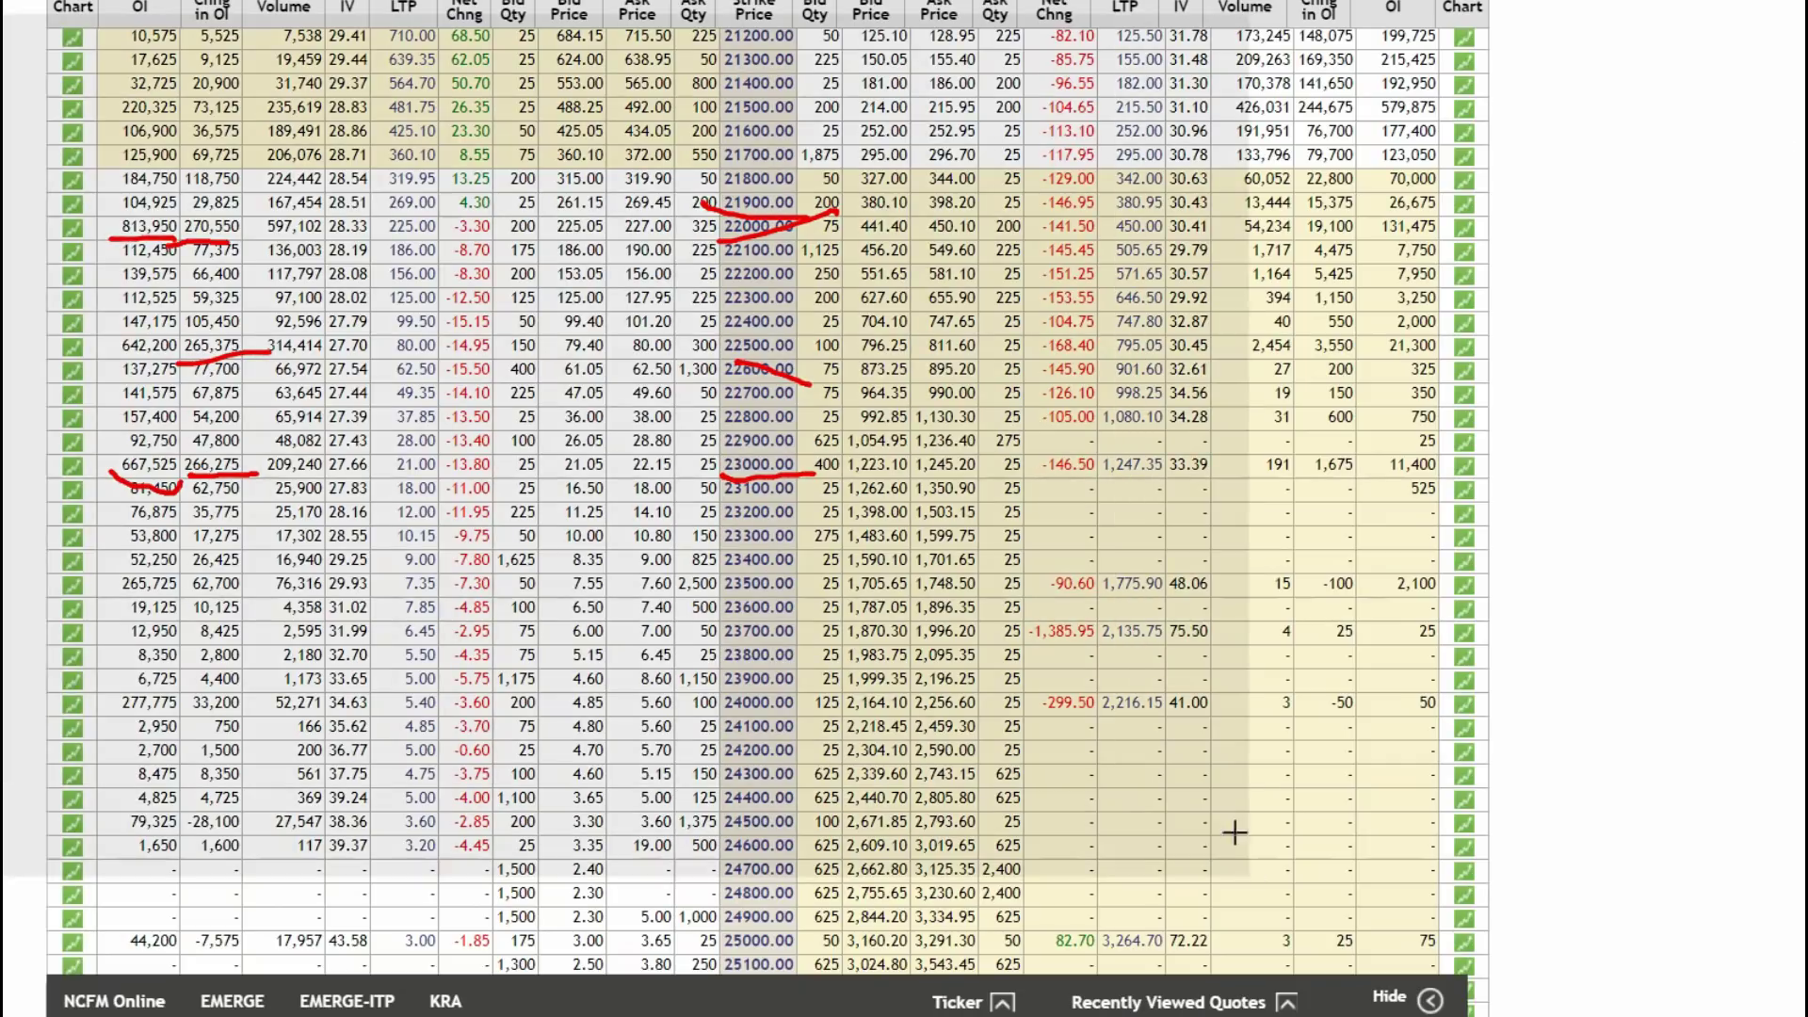
{"action": "key", "text": "e"}
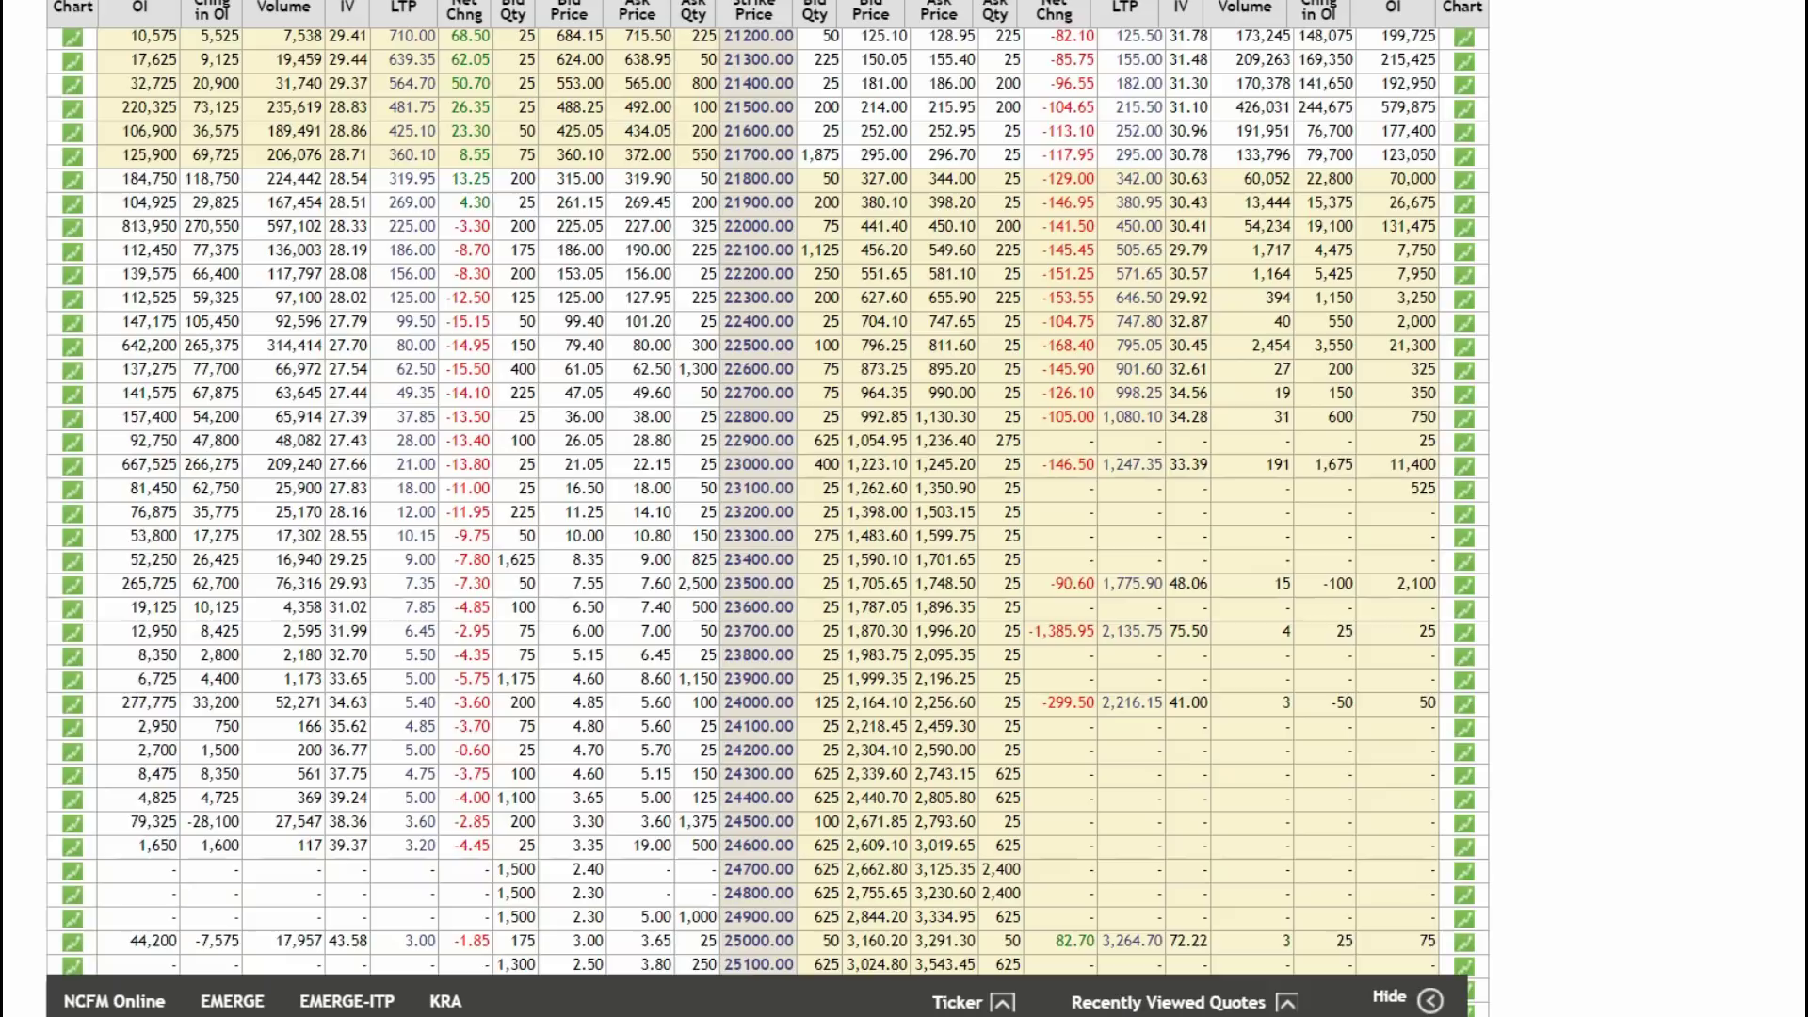
Underline the put OI figures and the strike prices for the 21500 and 21000 rows of the BANKNIFTY option chain
{"action": "scroll", "coordinate": [1687, 440], "scroll_direction": "up", "scroll_amount": 6}
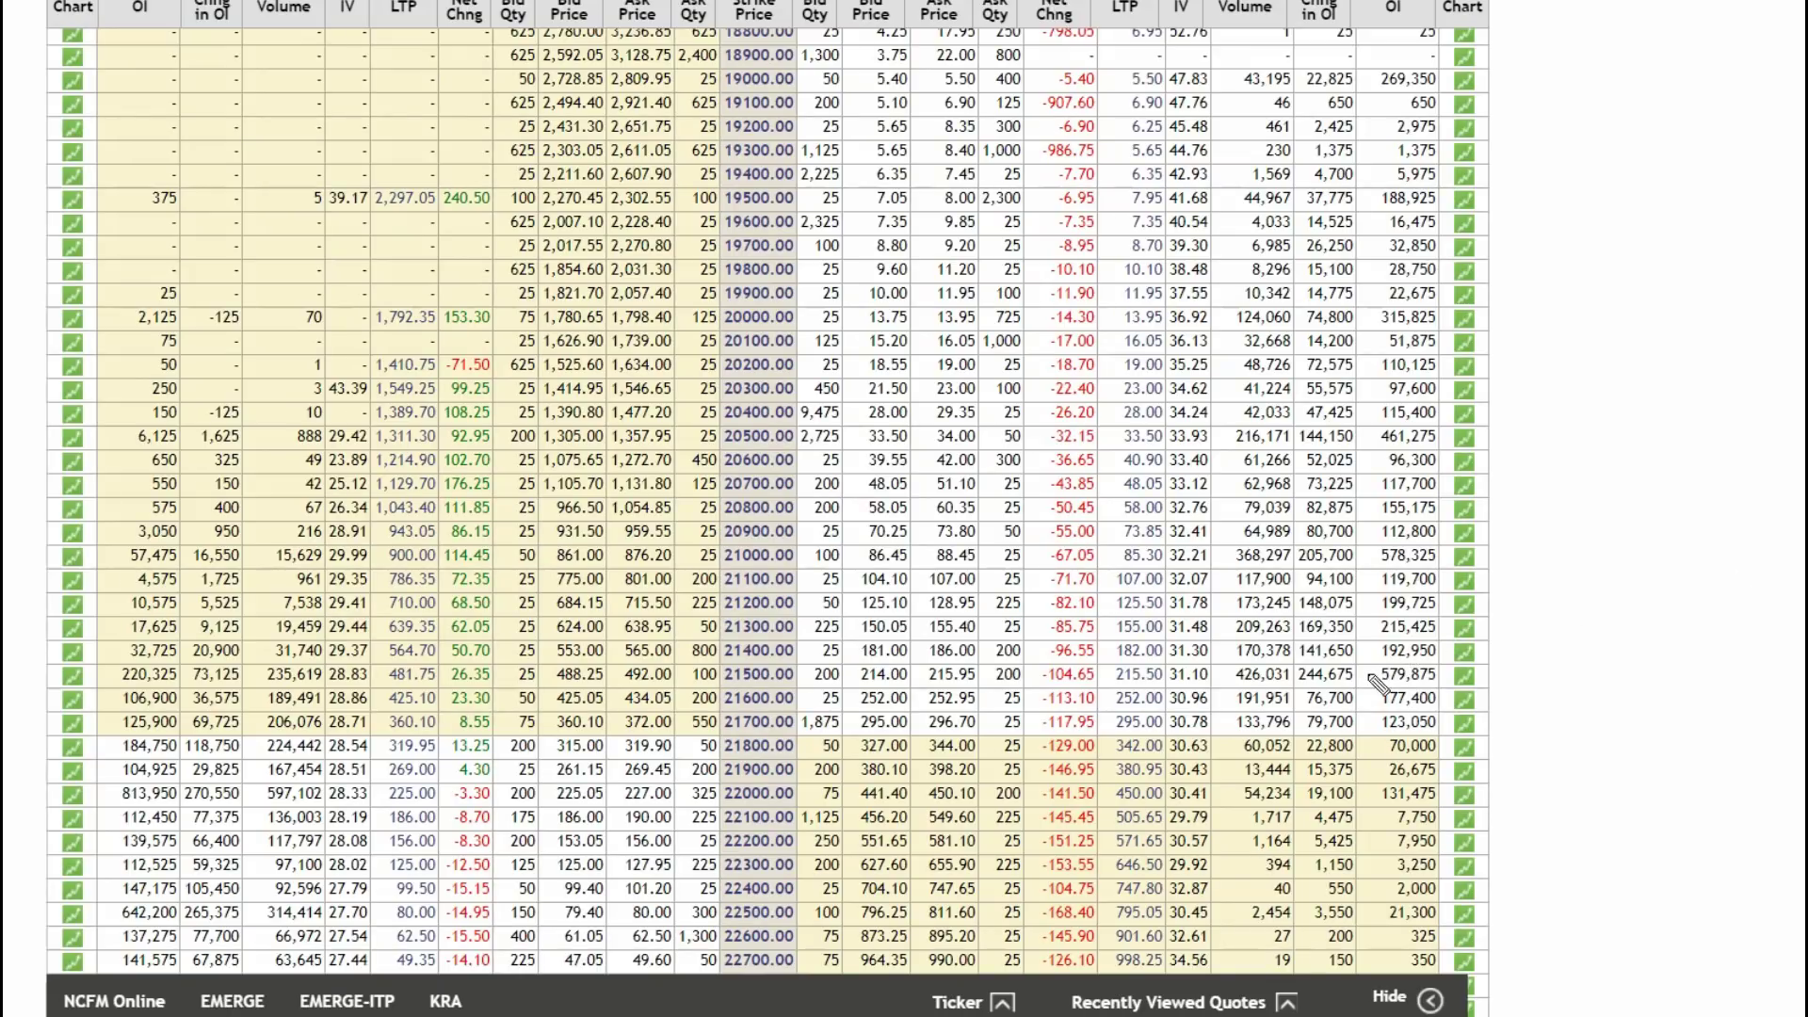
{"action": "left_click_drag", "start_coordinate": [1357, 690], "coordinate": [1459, 692]}
{"action": "left_click_drag", "start_coordinate": [1365, 565], "coordinate": [1458, 559]}
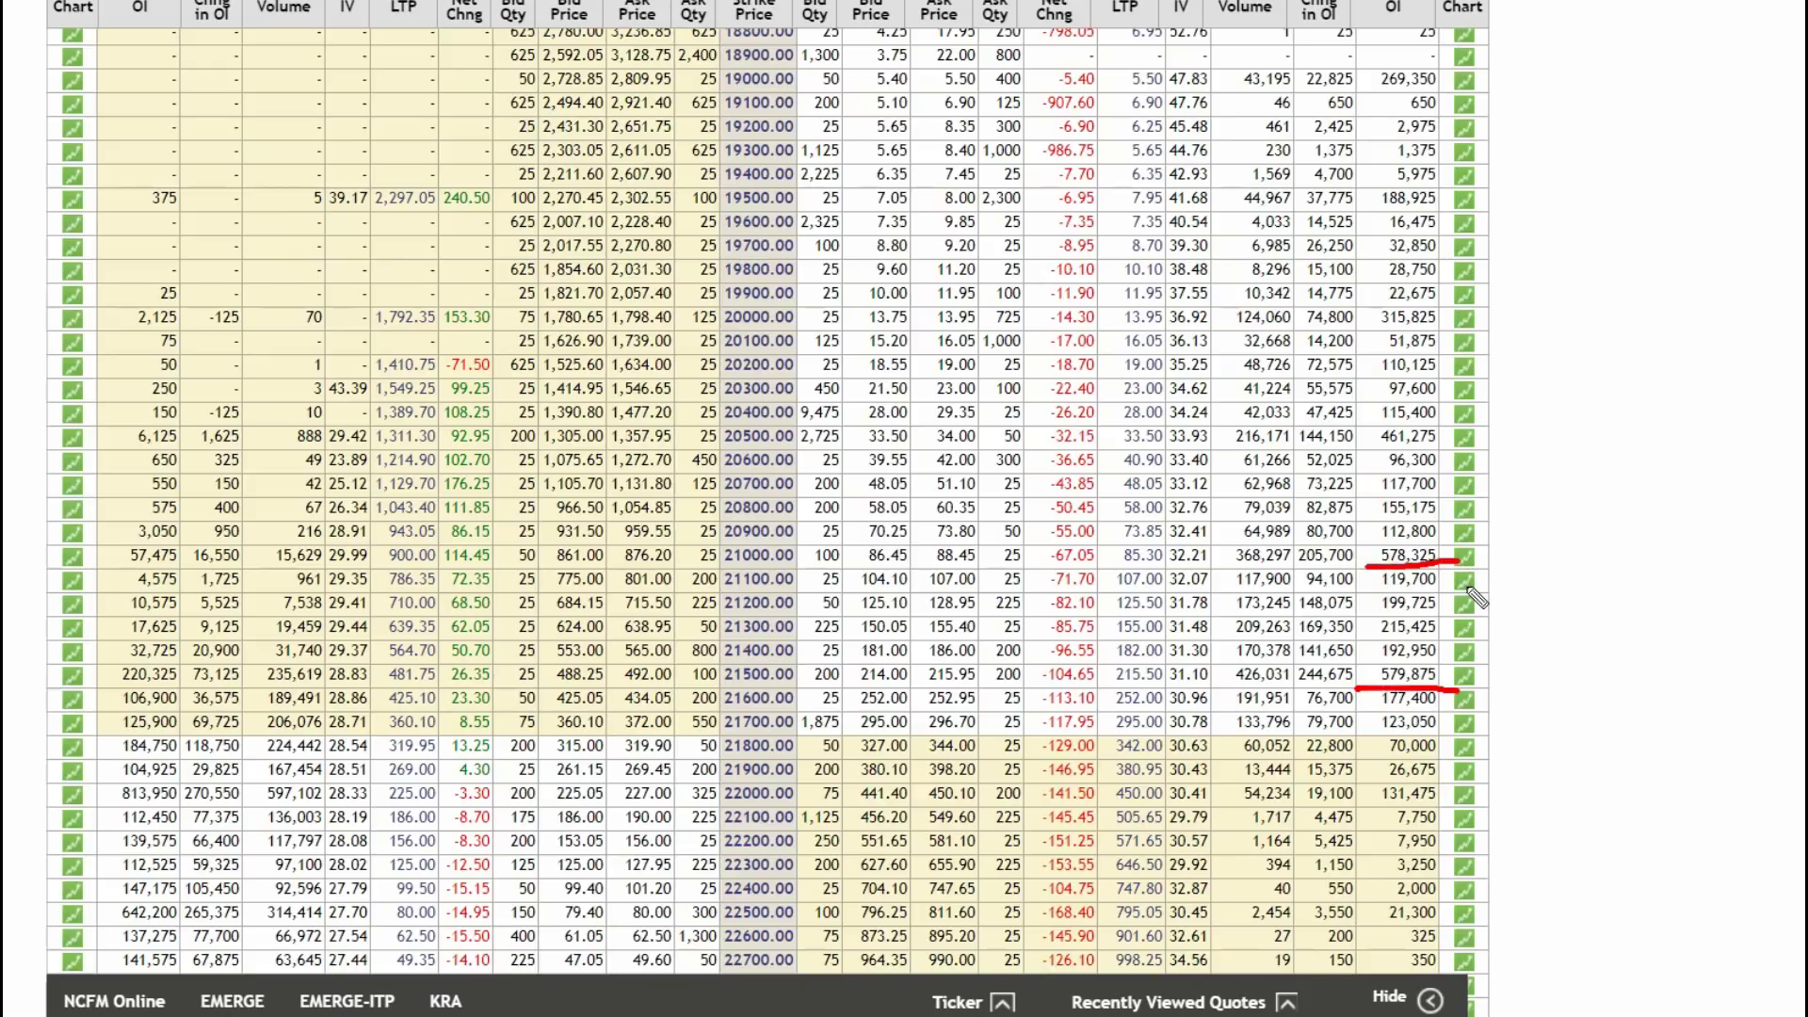
{"action": "left_click_drag", "start_coordinate": [719, 693], "coordinate": [799, 678]}
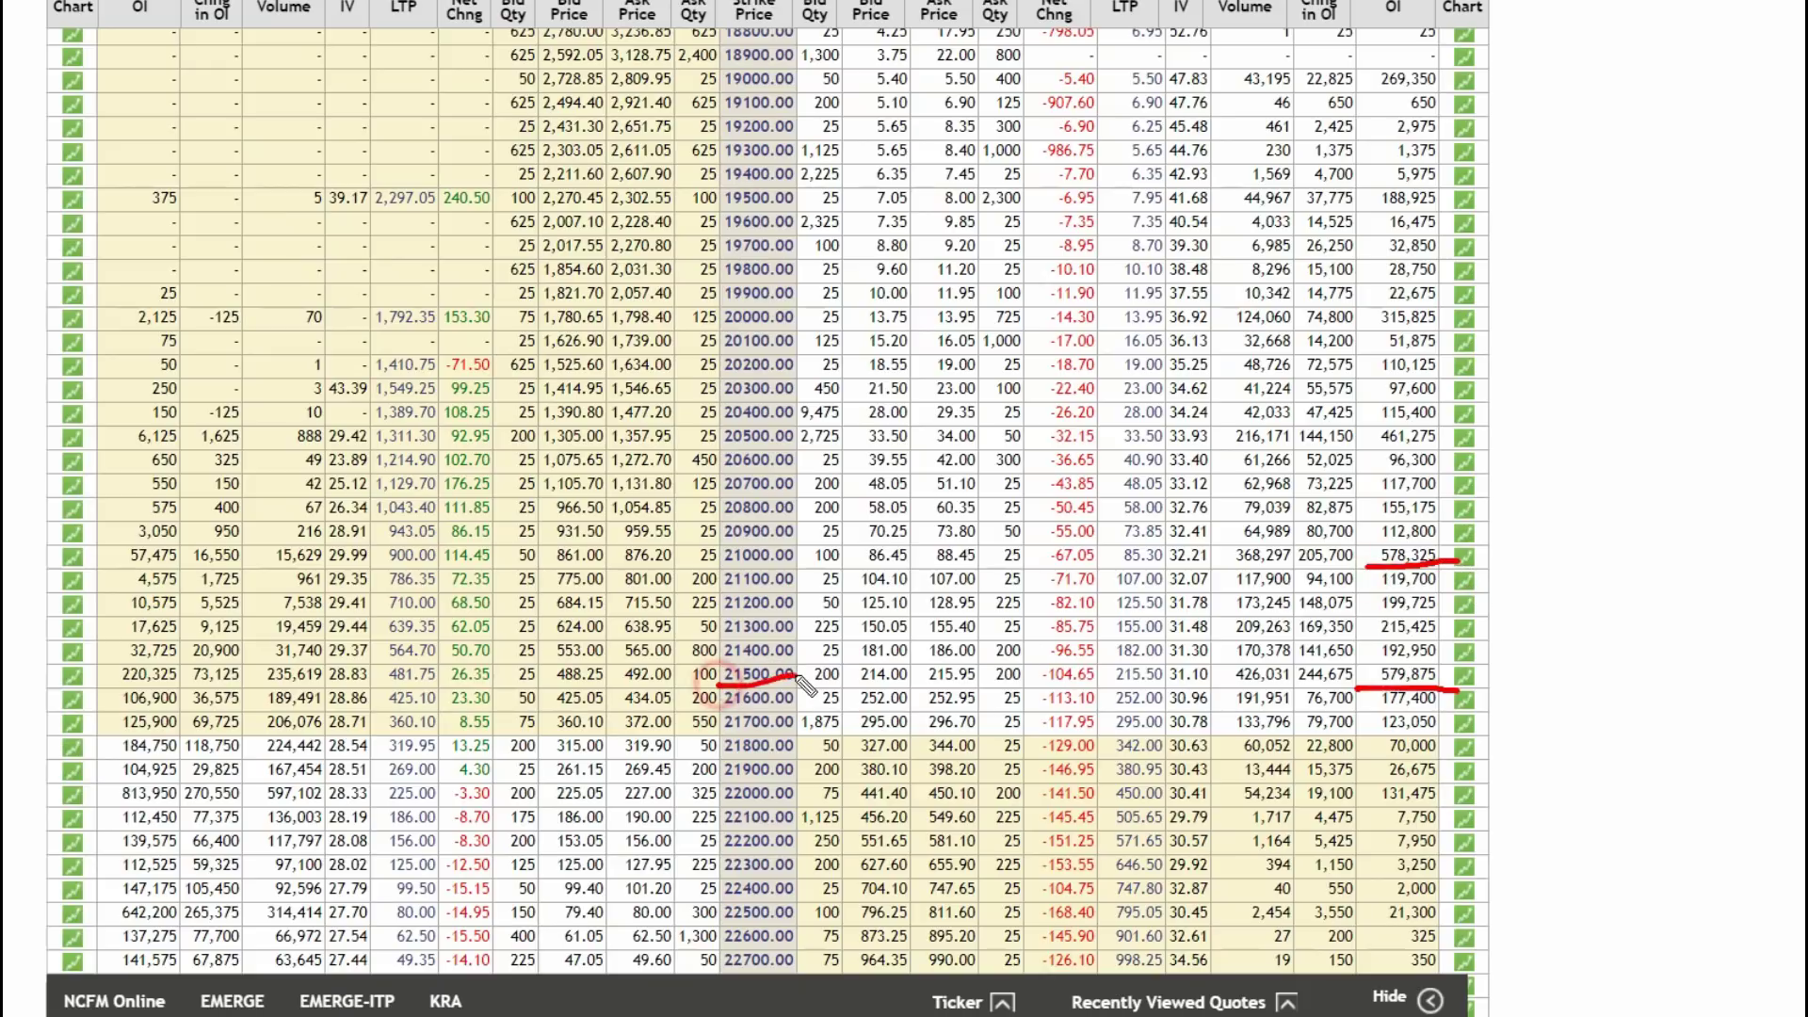
{"action": "left_click_drag", "start_coordinate": [705, 562], "coordinate": [777, 557]}
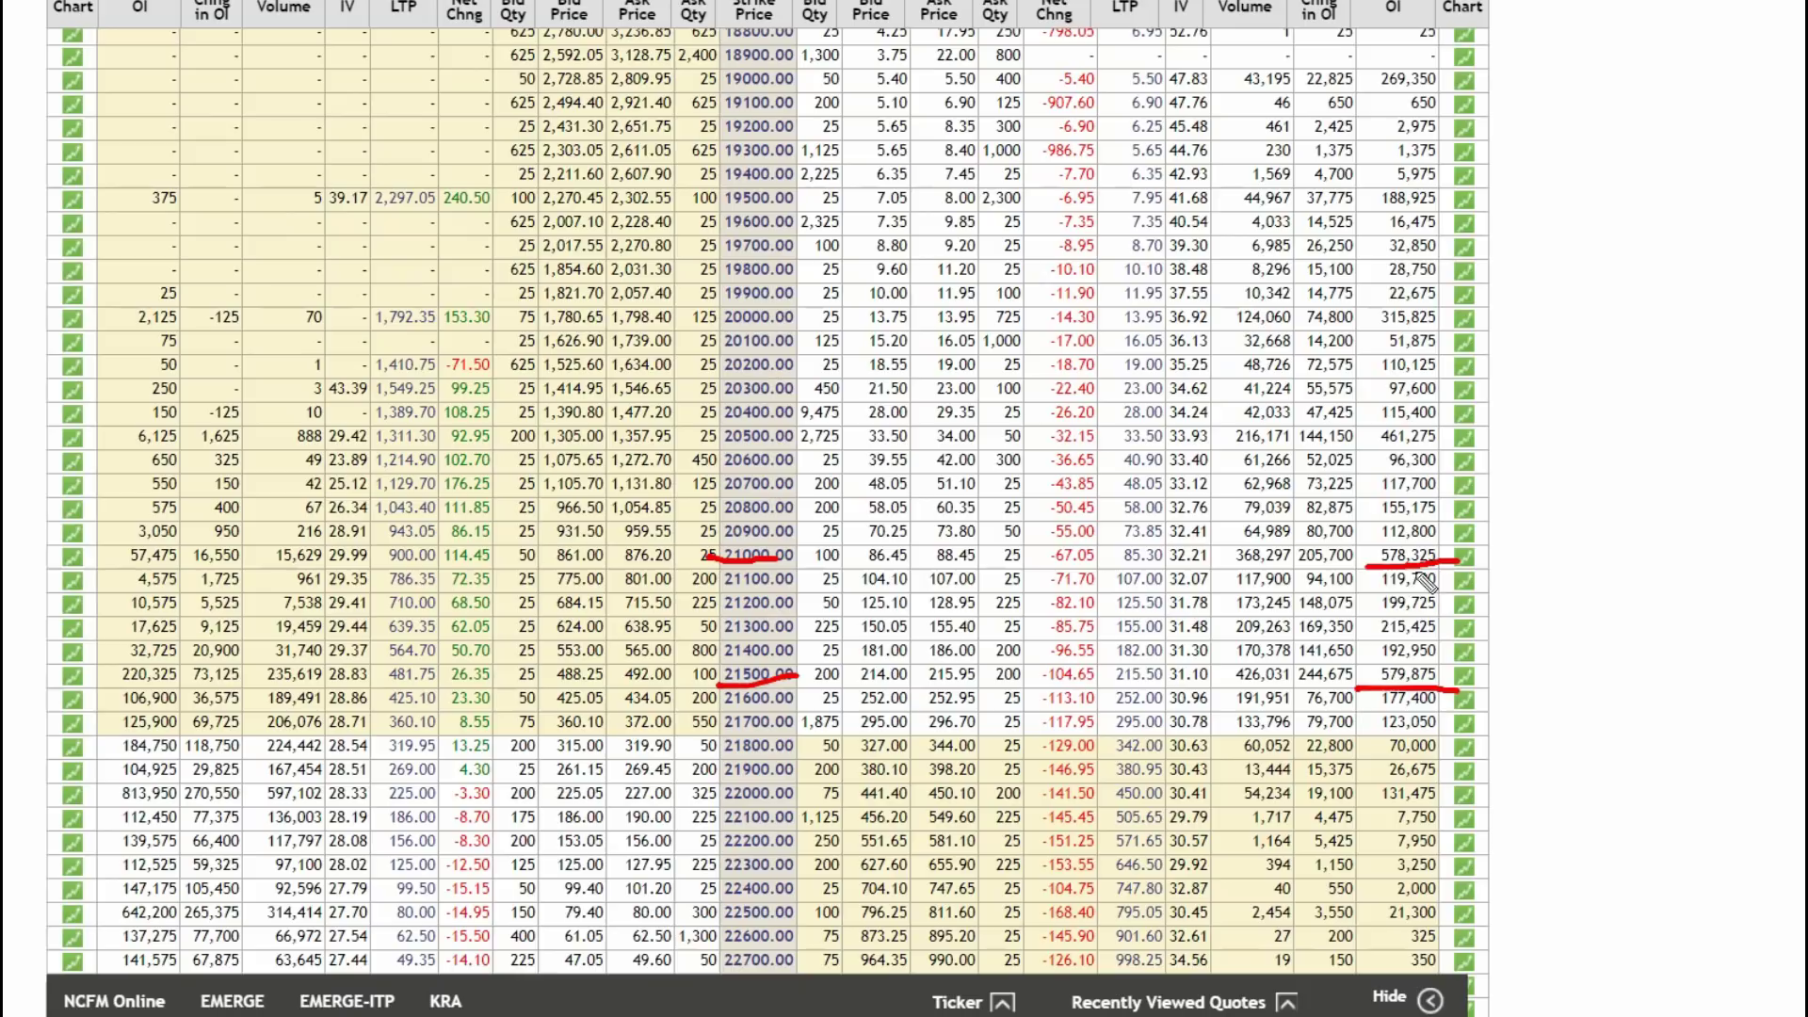
Underline the puts' change in OI at strikes 21000 and 21500, and return to the Bank Nifty chart
{"action": "left_click_drag", "start_coordinate": [1299, 570], "coordinate": [1433, 592]}
{"action": "left_click_drag", "start_coordinate": [1301, 692], "coordinate": [1349, 688]}
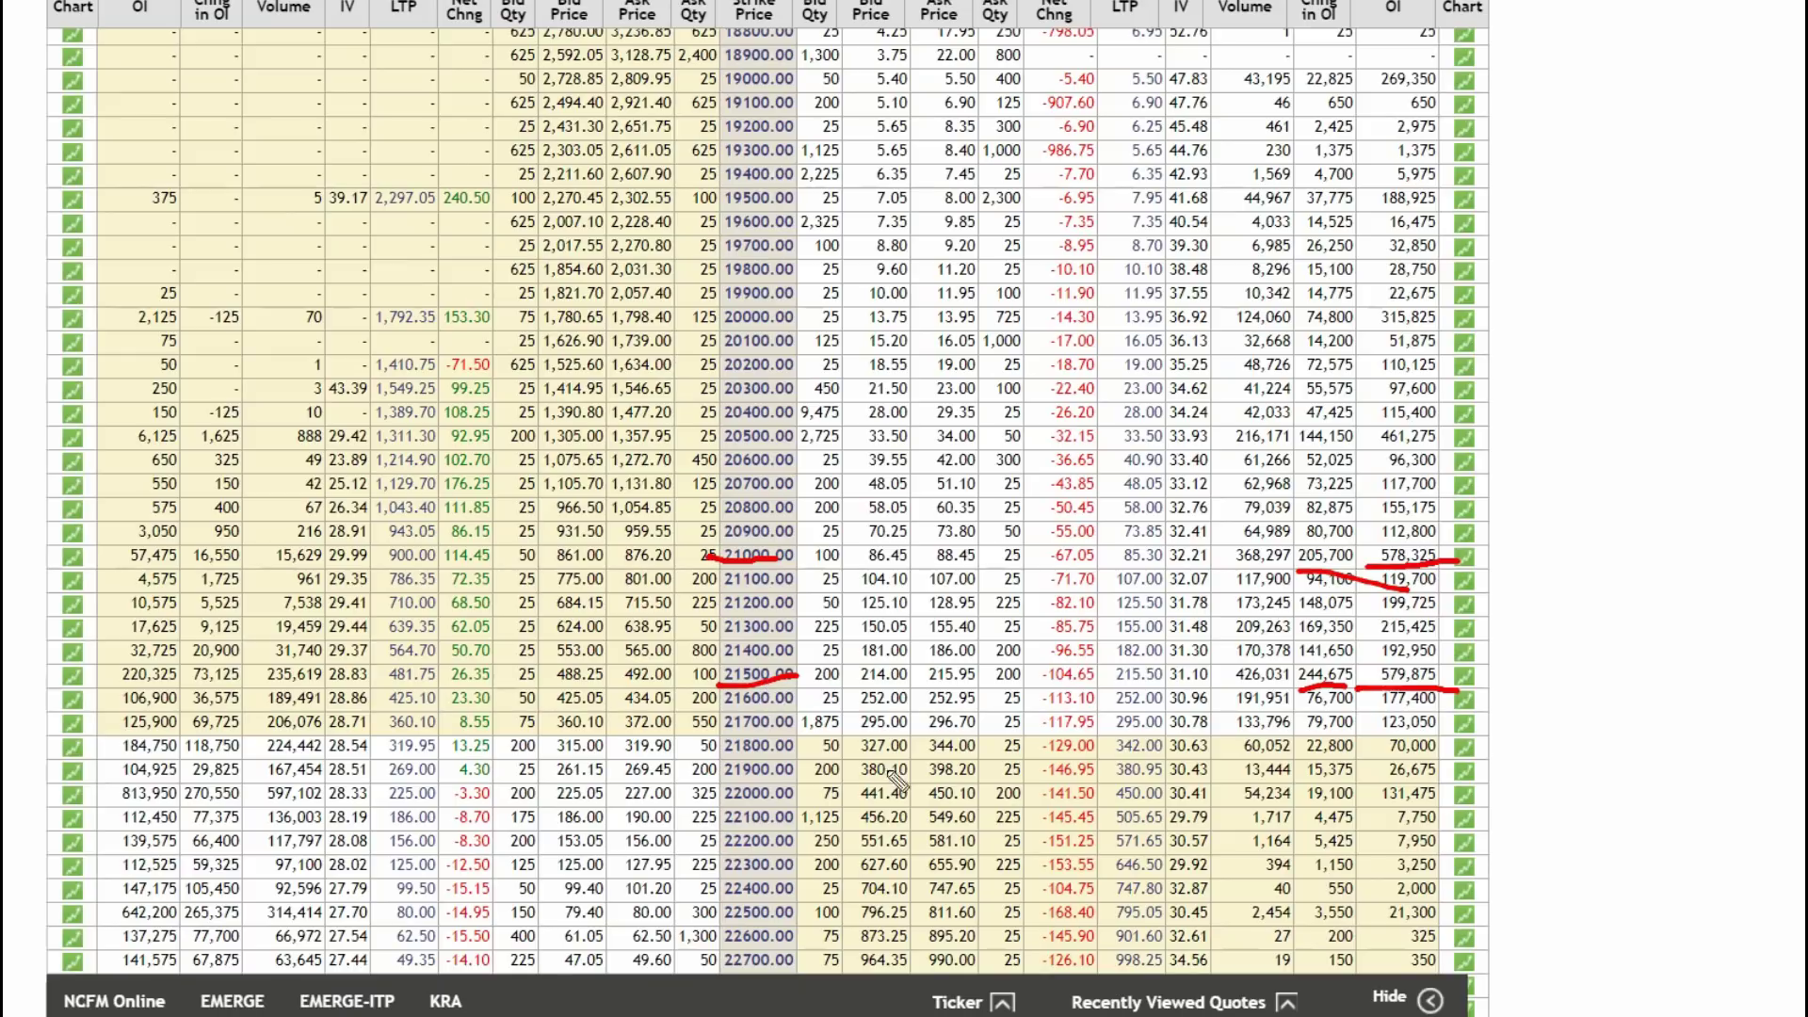
{"action": "left_click_drag", "start_coordinate": [168, 230], "coordinate": [1758, 986]}
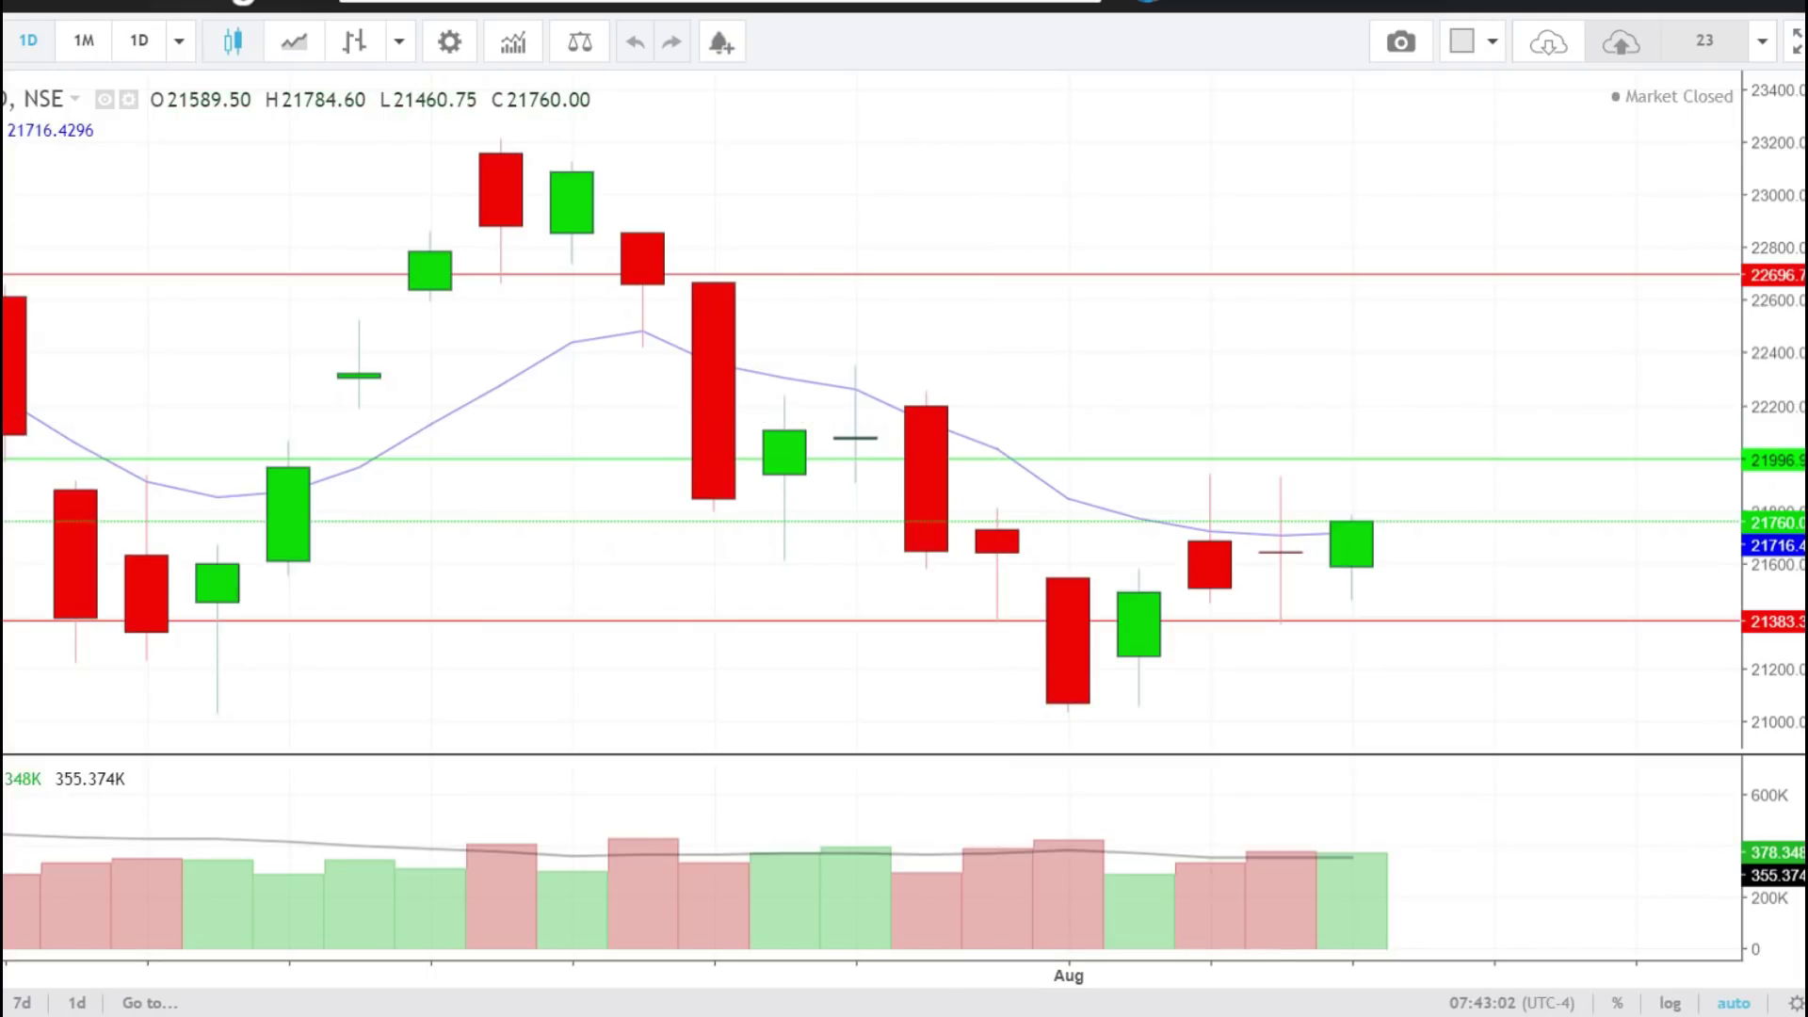
Add a red text note above the latest candles listing the support levels 21550, 21350 and 21050 on separate lines
{"action": "left_click", "coordinate": [1220, 160]}
{"action": "type", "text": "21550"}
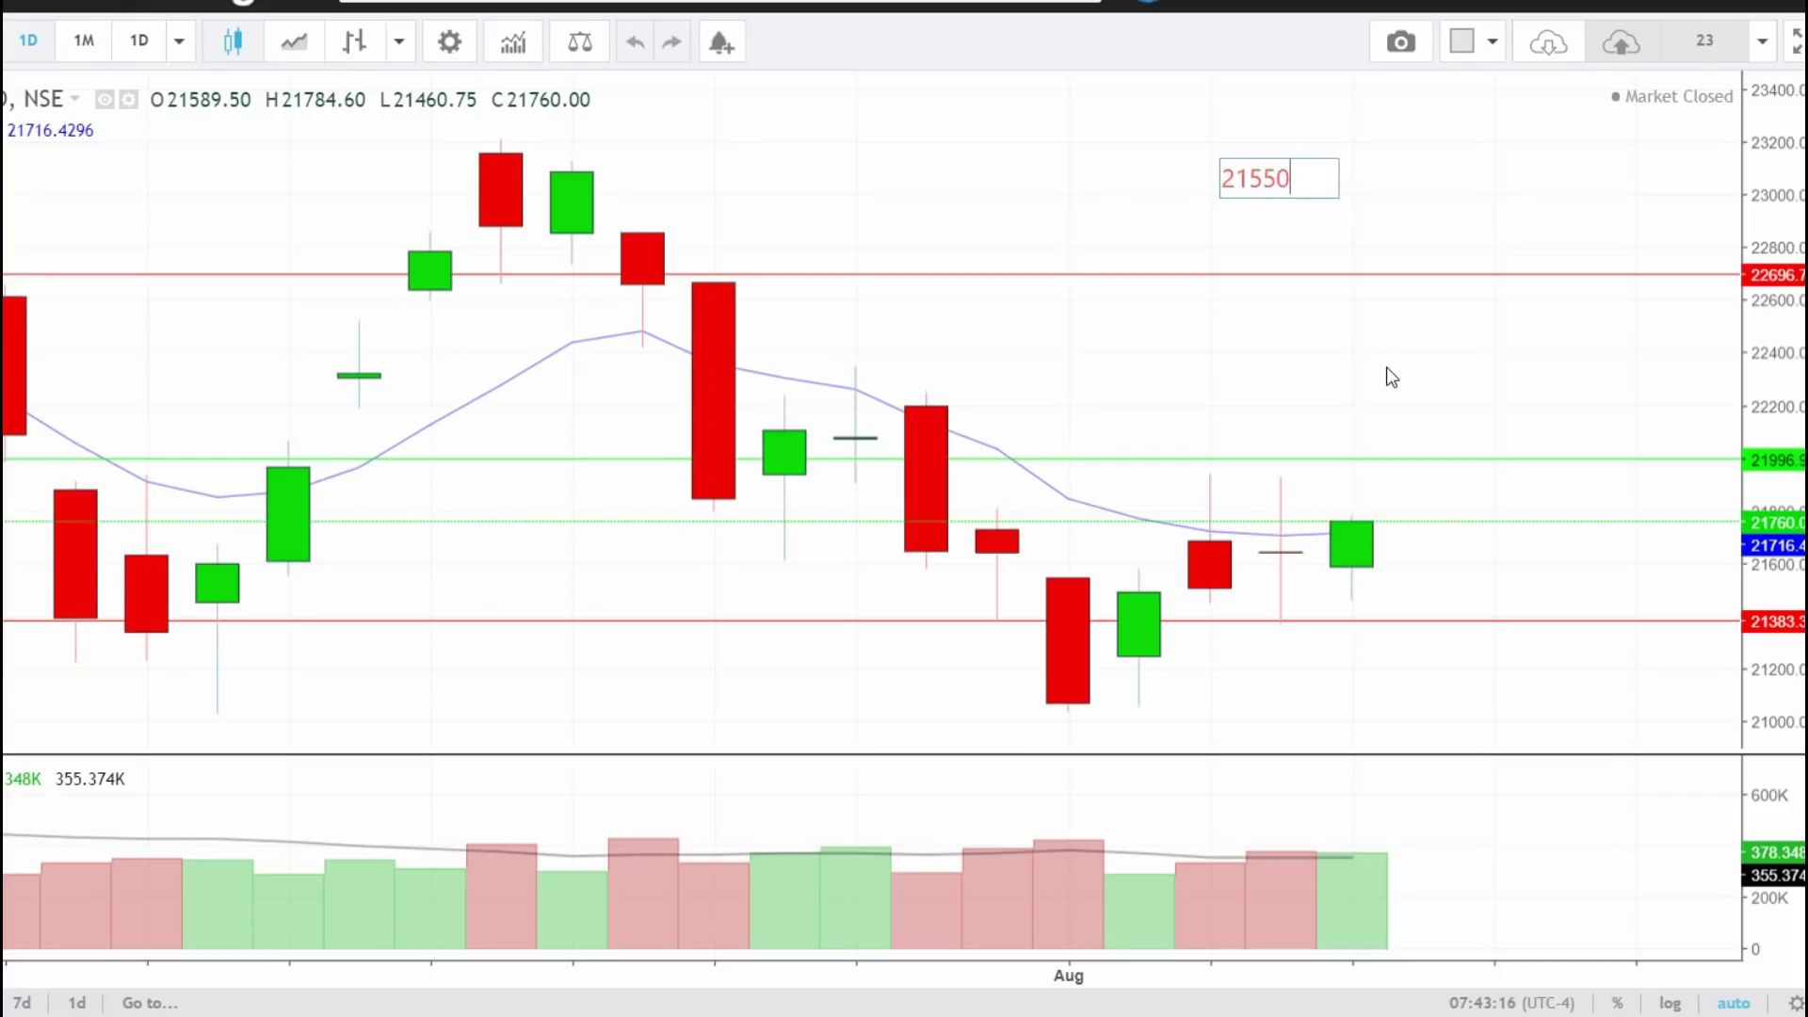
{"action": "key", "text": "Return"}
{"action": "type", "text": "21350"}
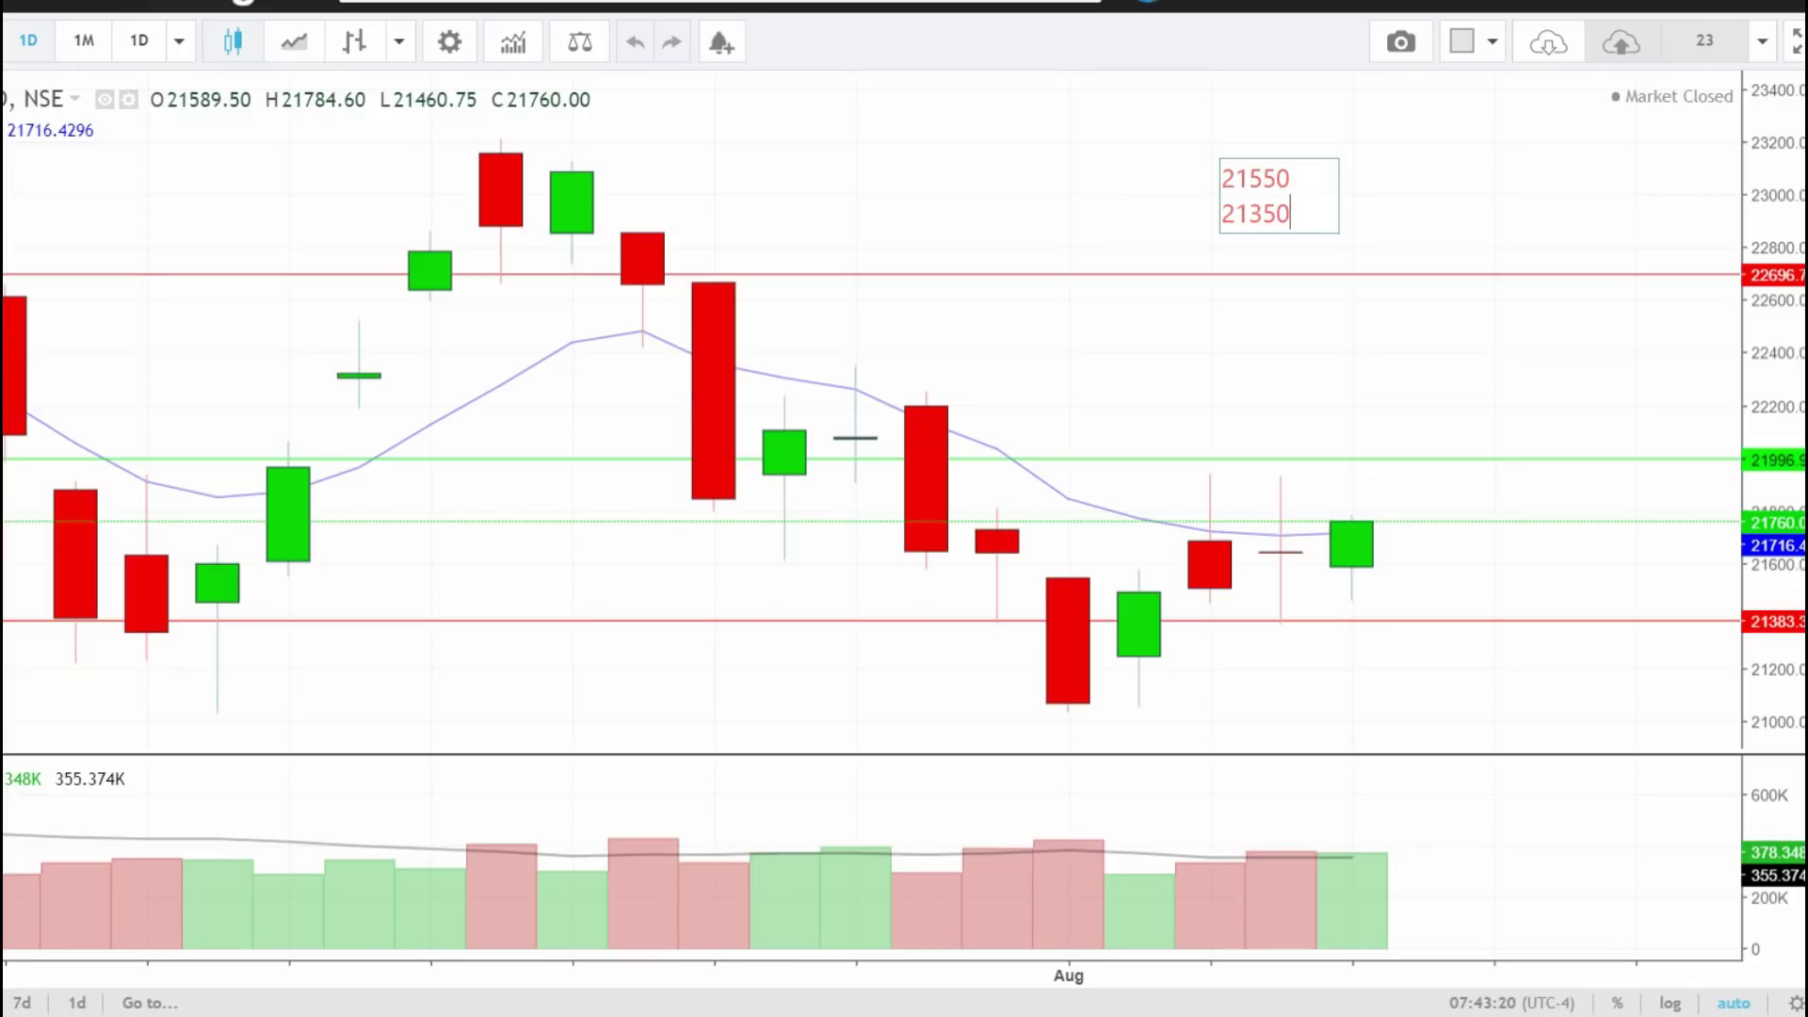
{"action": "key", "text": "Return"}
{"action": "type", "text": "21050"}
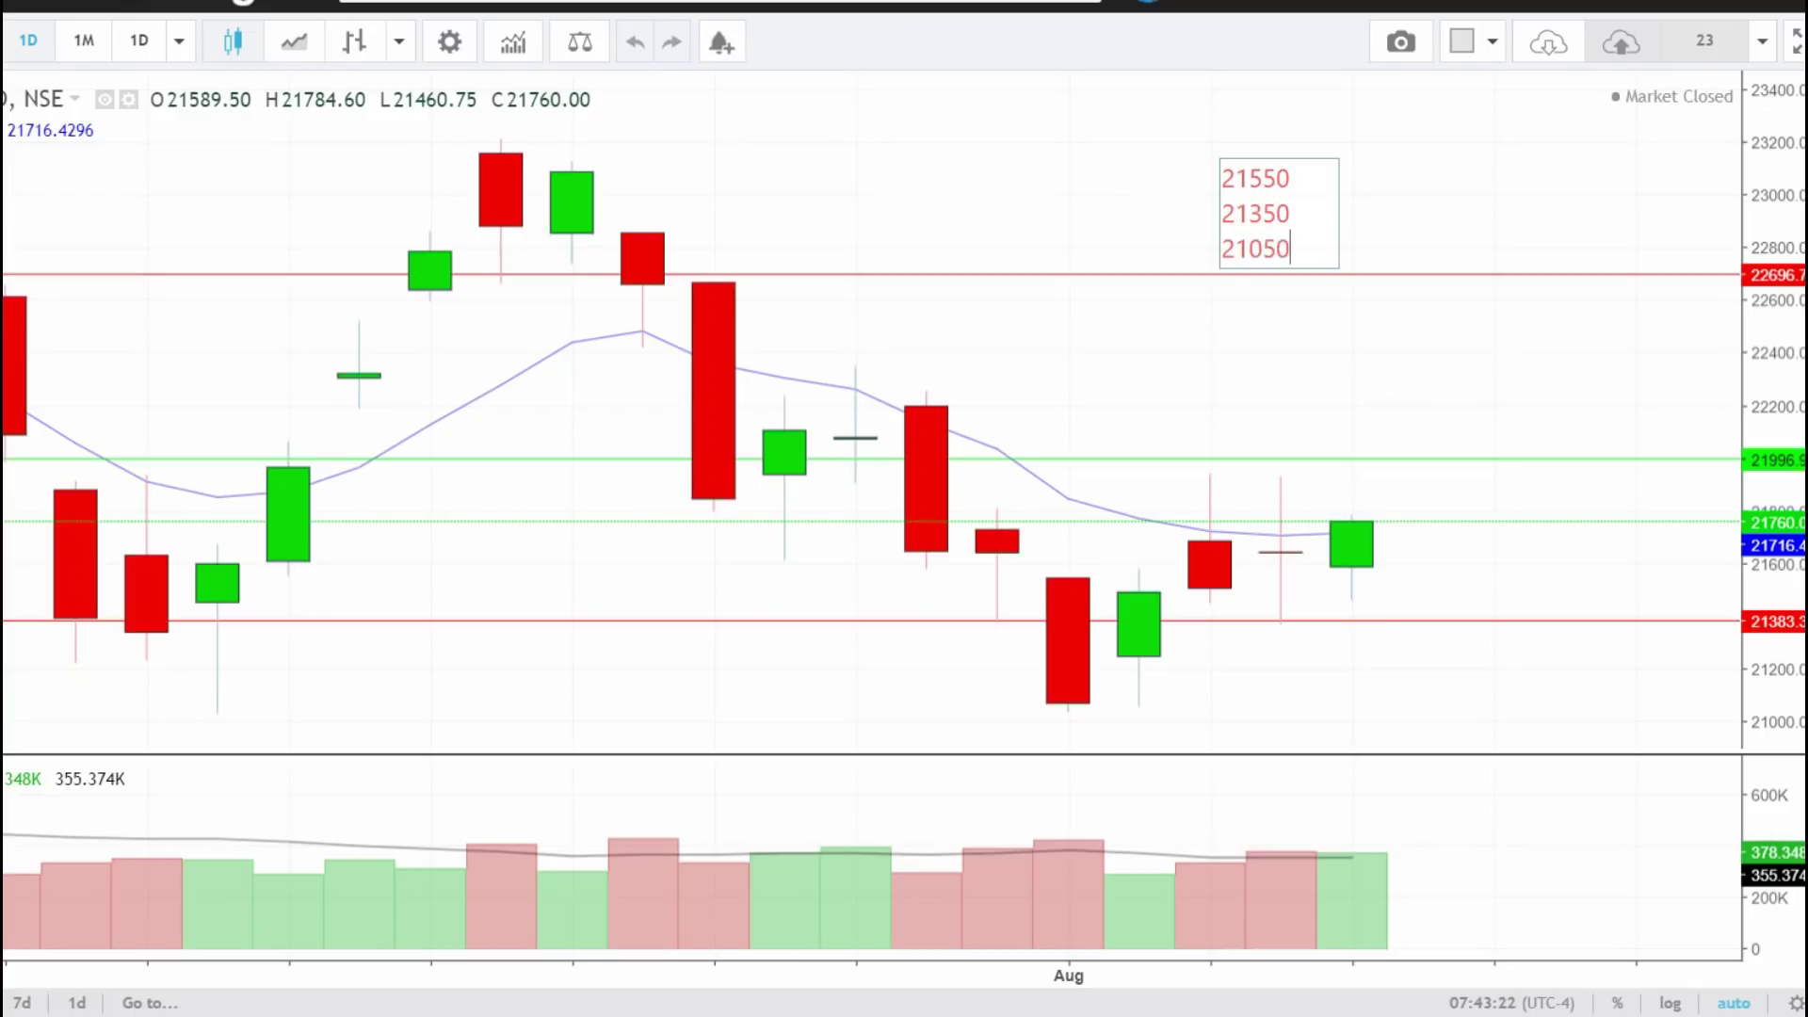
{"action": "left_click", "coordinate": [1346, 165]}
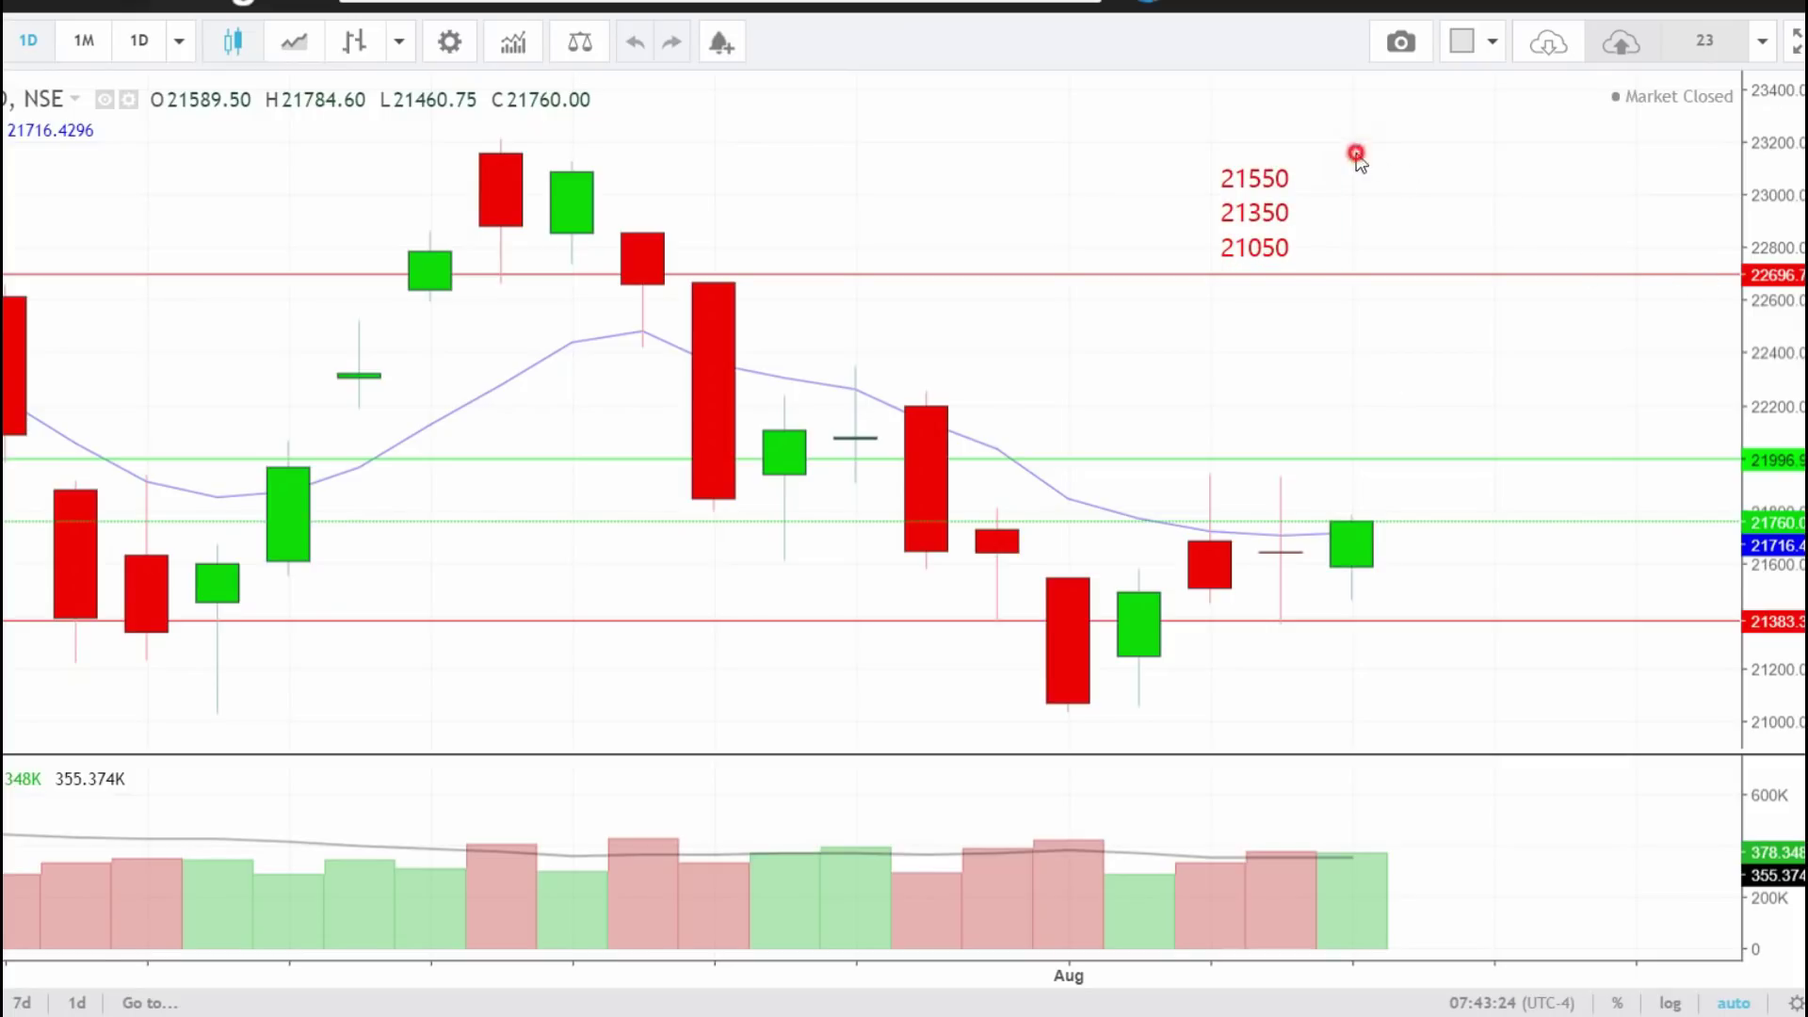
Add a second text note beside the support levels listing the resistance levels 21850, 22050 and 22250 on separate lines
{"action": "left_click", "coordinate": [1337, 170]}
{"action": "type", "text": "21850"}
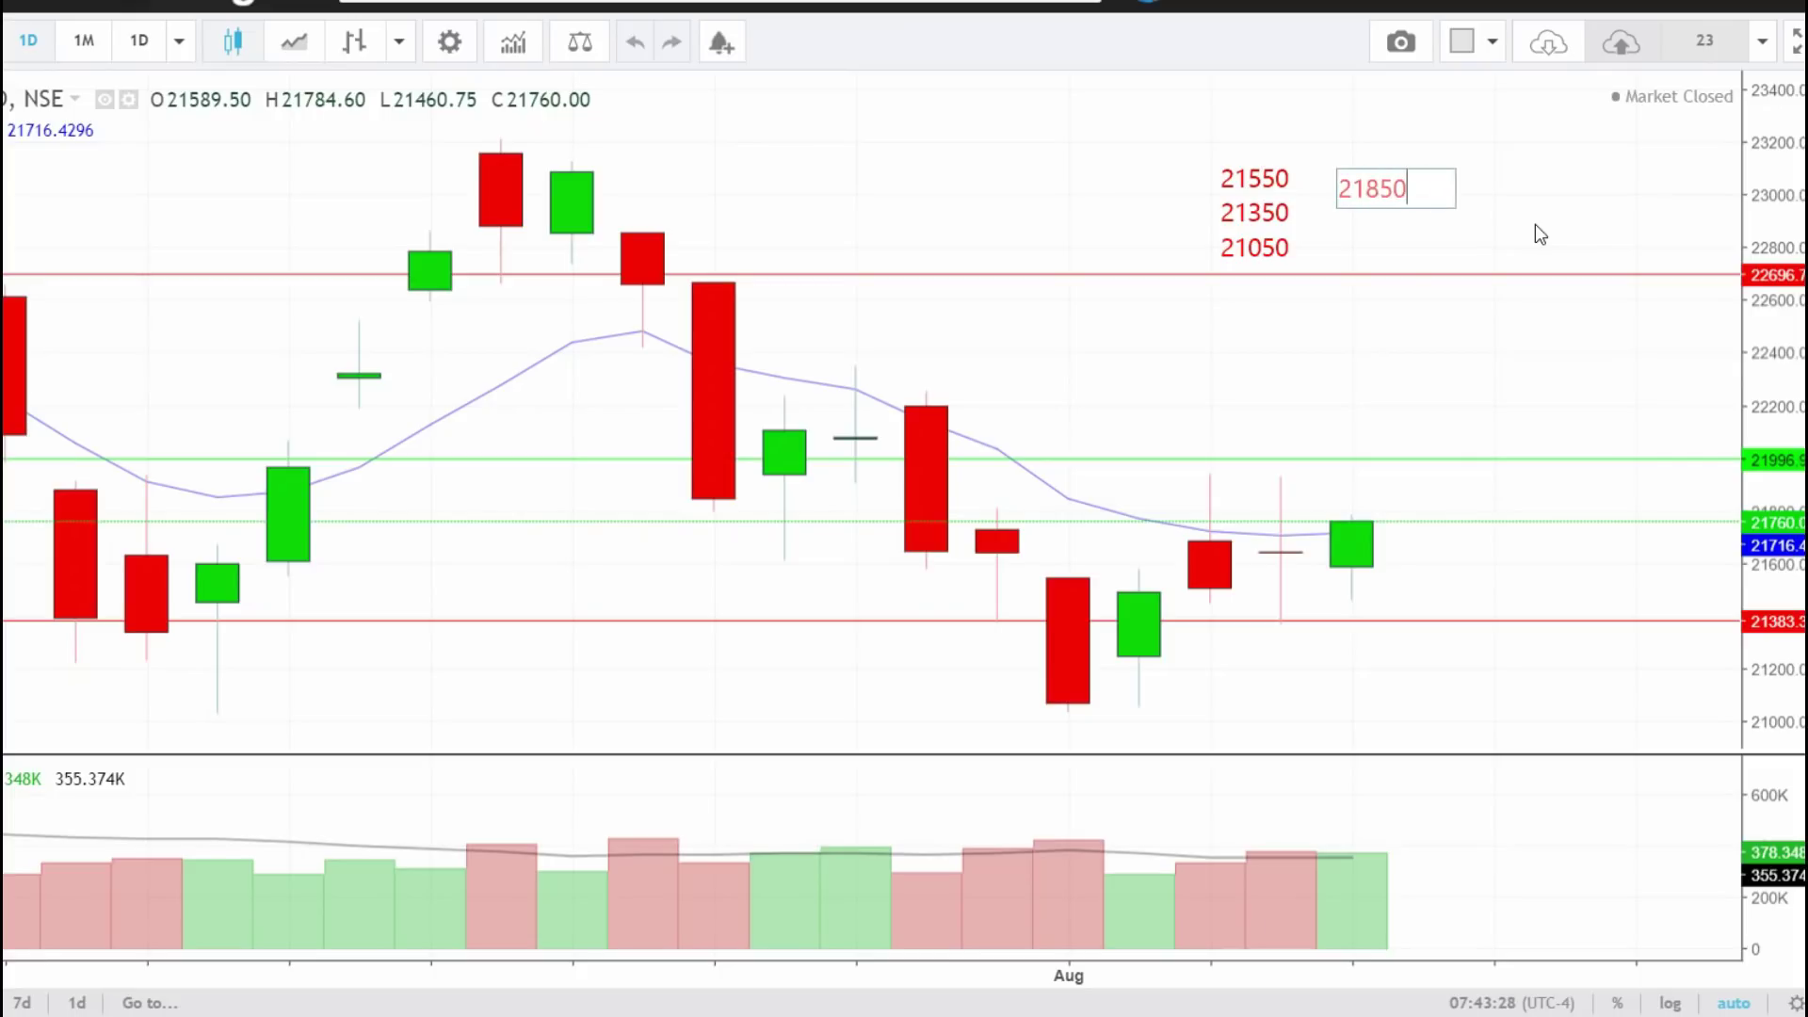
{"action": "key", "text": "Return"}
{"action": "type", "text": "22050"}
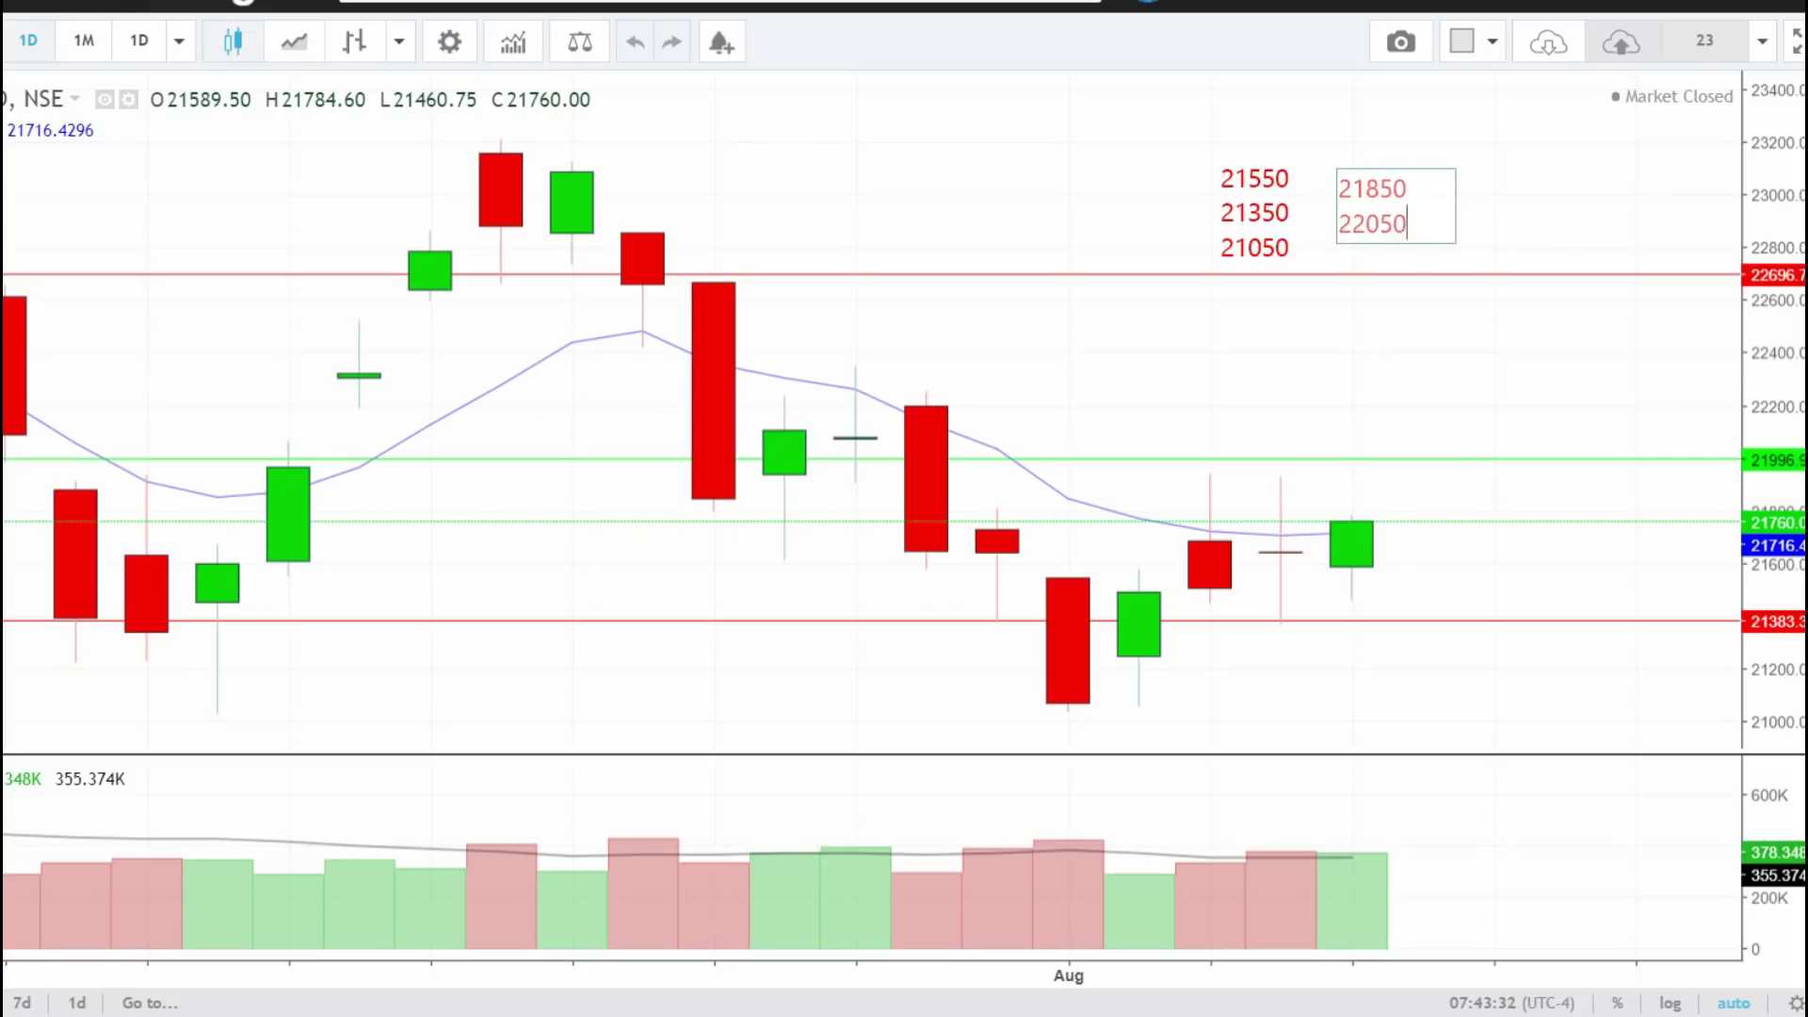
{"action": "key", "text": "Return"}
{"action": "type", "text": "222"}
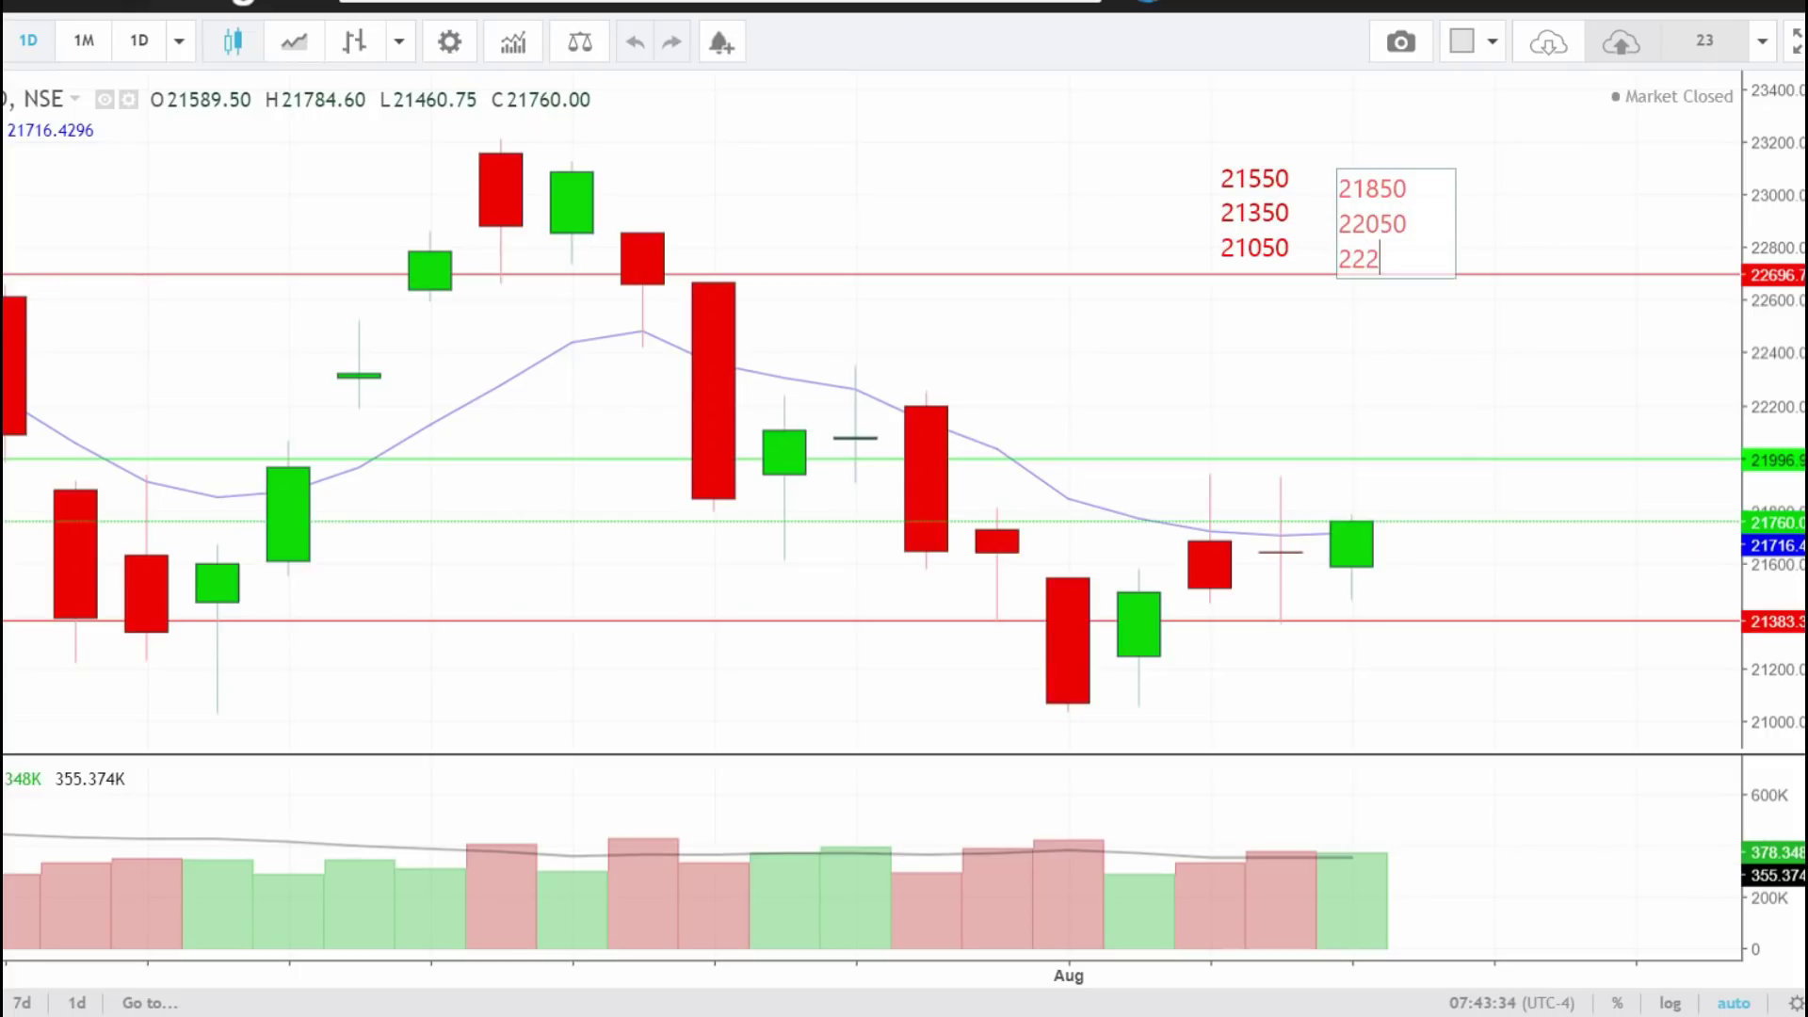
{"action": "type", "text": "50"}
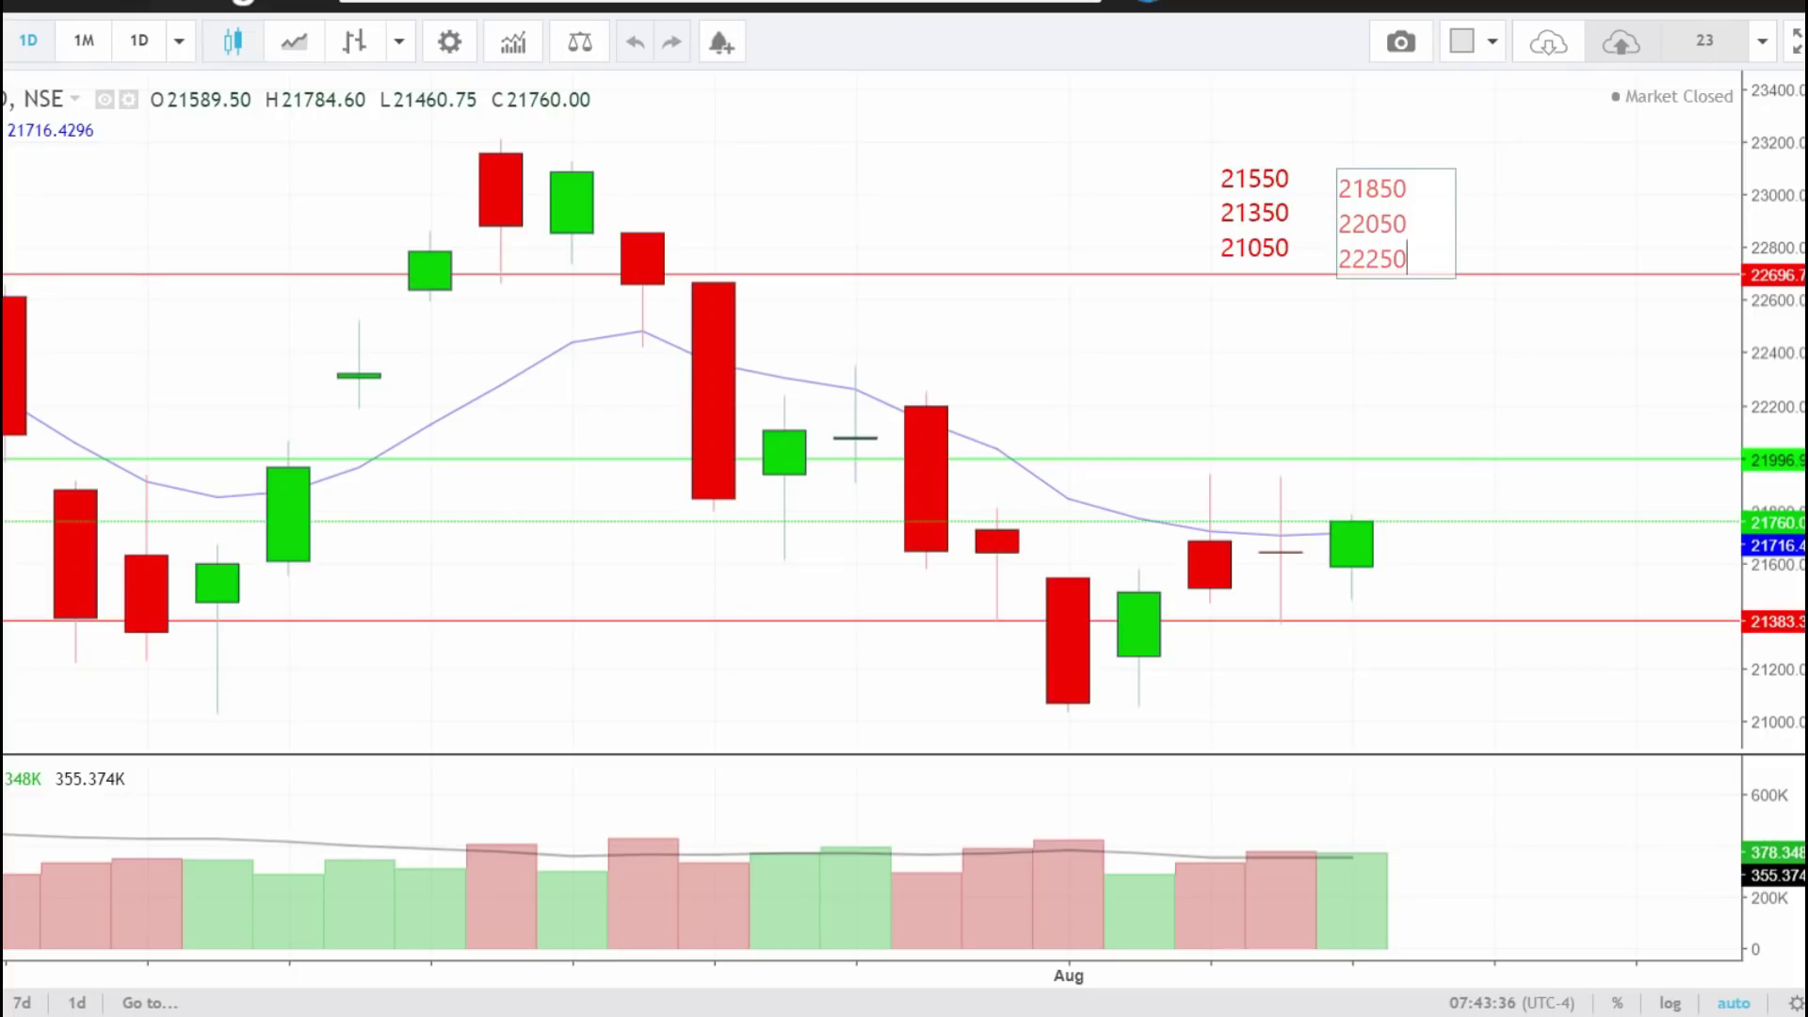